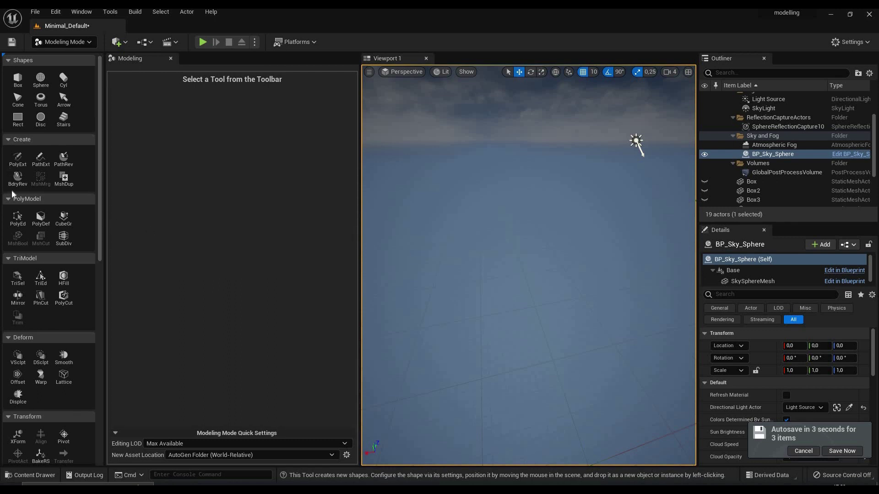
scroll(62, 298, down, 5)
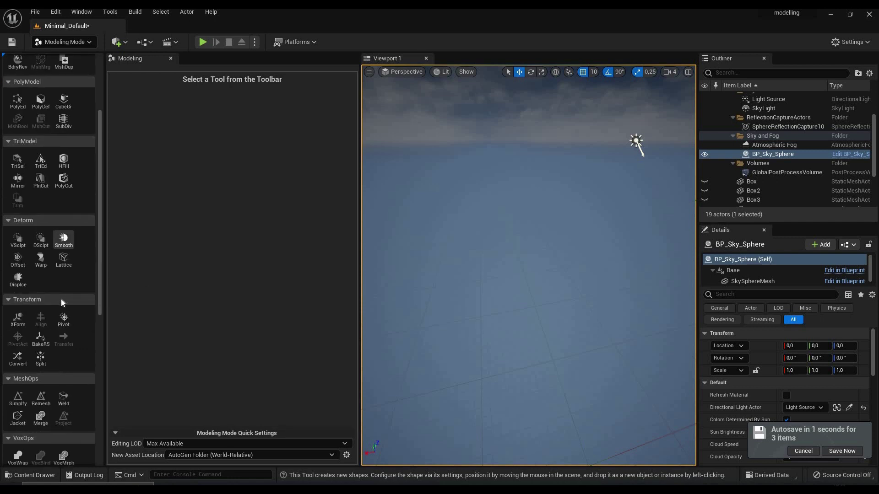
scroll(86, 310, down, 5)
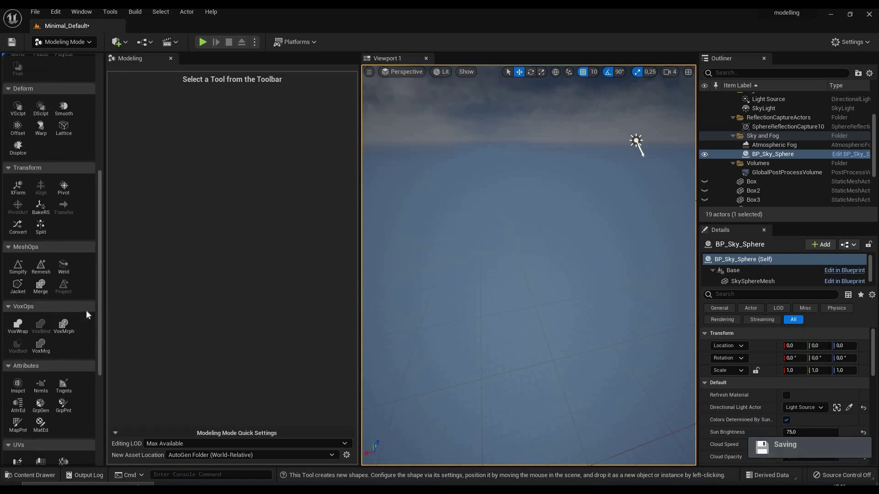
scroll(76, 291, up, 7)
scroll(75, 290, up, 4)
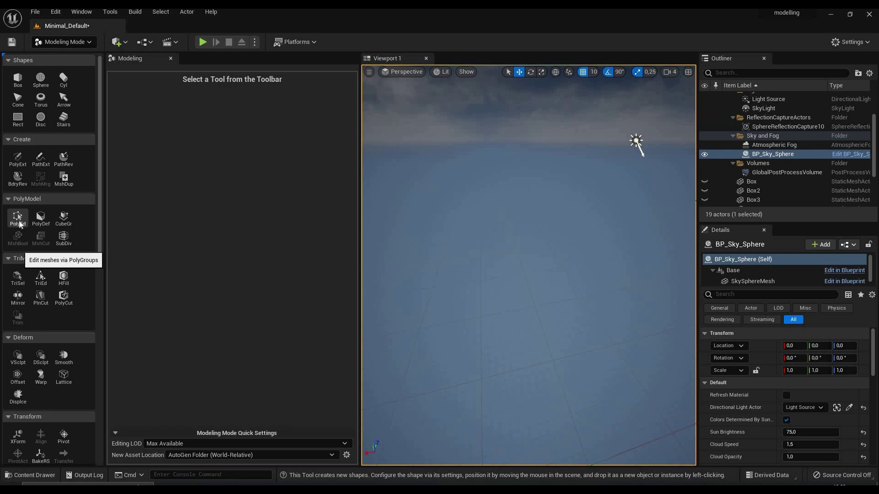
Create a 100 × 100 × 100 box, place it on the ground in the scene and complete the shape creation.
click(18, 80)
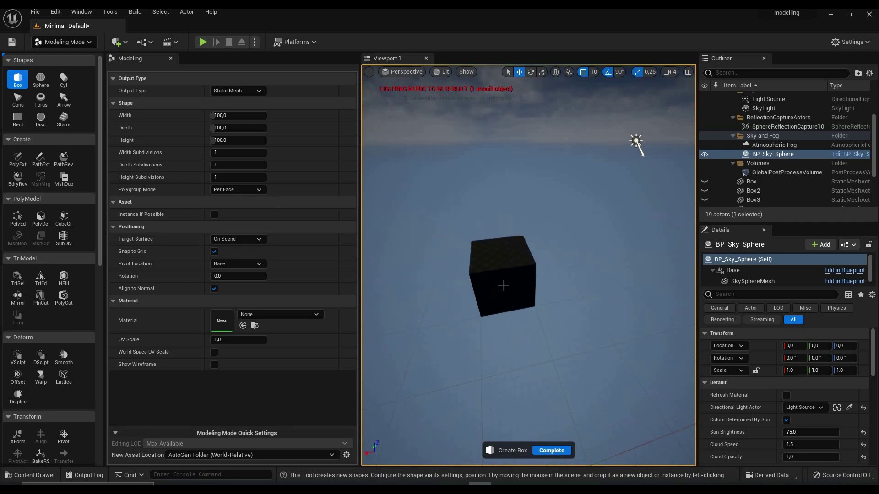
click(503, 285)
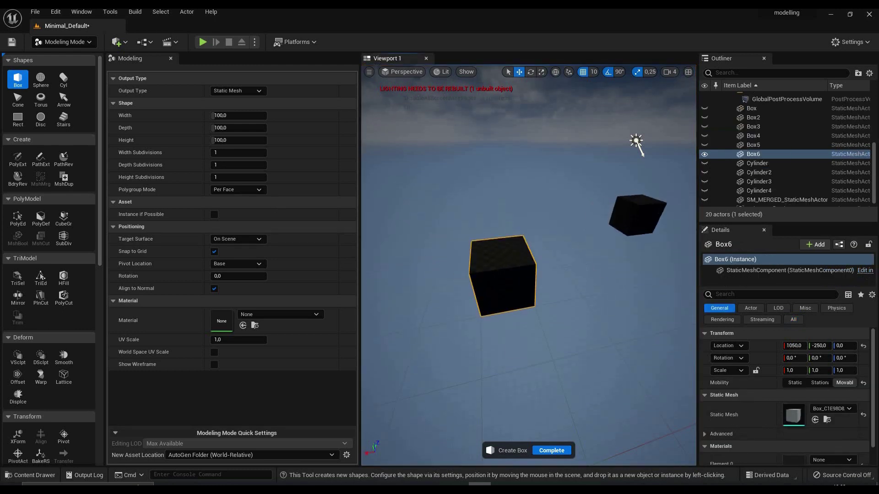
mouse_move(588, 249)
right_down()
mouse_move(570, 264)
mouse_move(587, 251)
right_up()
key(w)
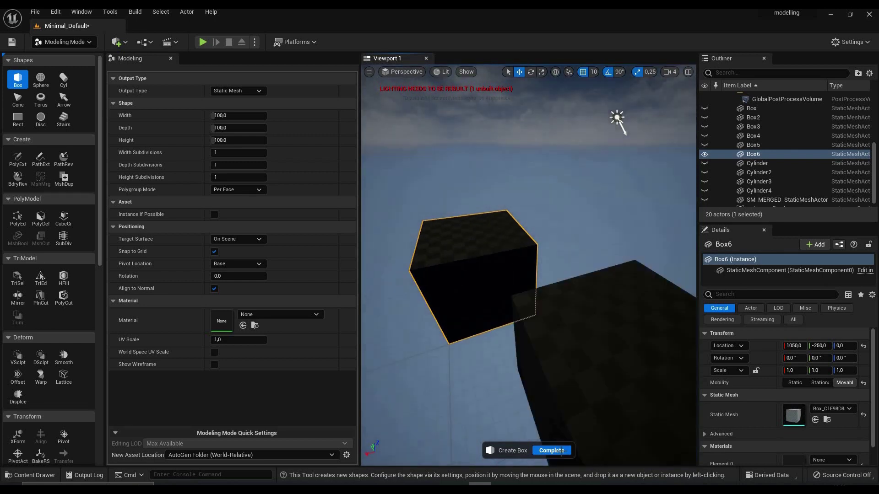
click(559, 451)
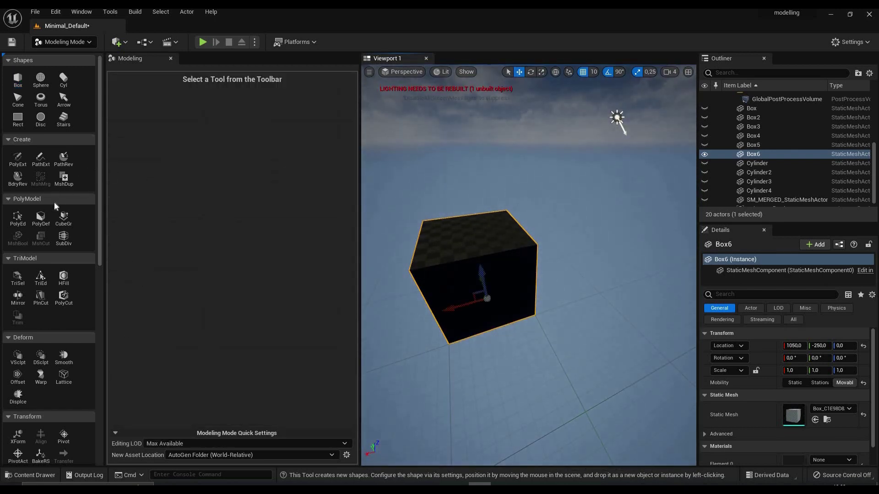
Open the new box in PolyGroup Edit and select its nearest upper corner vertex, followed by a side face.
click(18, 218)
key(a)
mouse_move(499, 279)
right_down()
mouse_move(476, 275)
mouse_move(510, 275)
right_up()
key(w)
right_drag(419, 268, 442, 251)
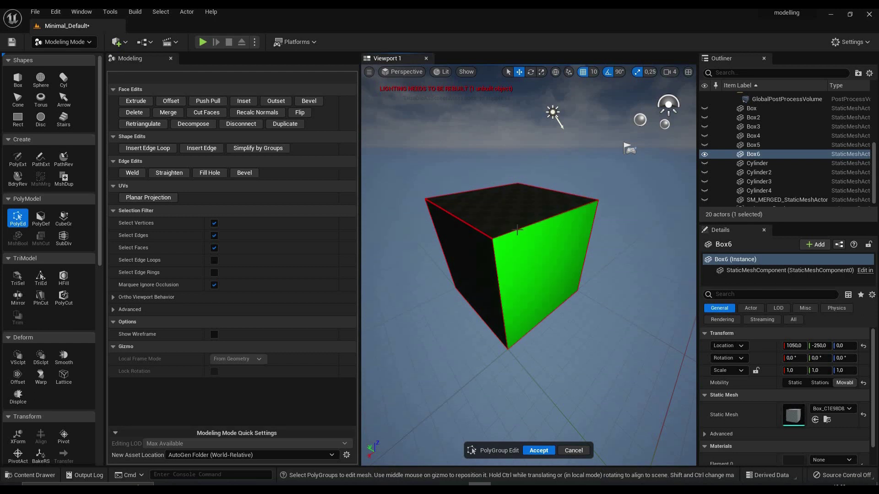
right_drag(543, 263, 493, 235)
key(w)
key(w)
key(s)
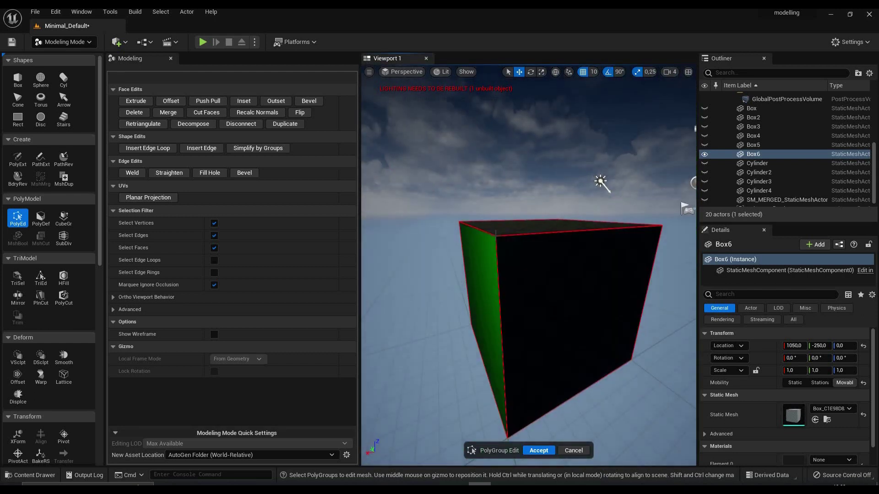
click(495, 236)
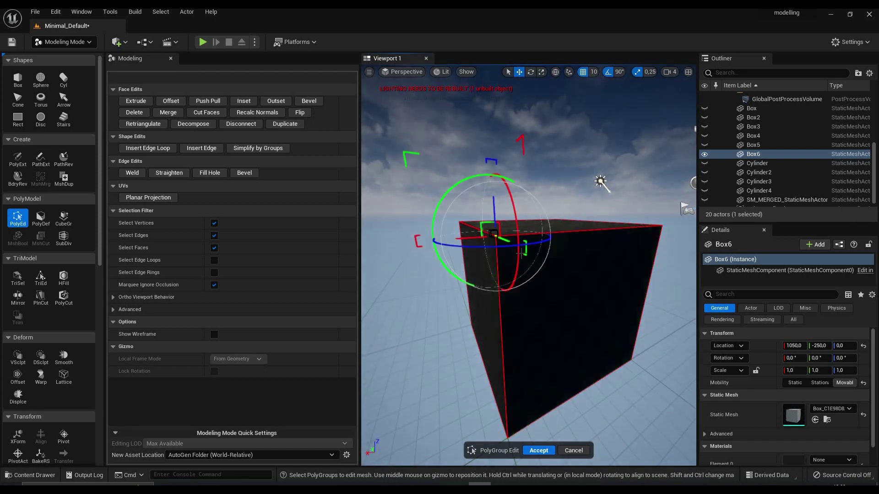
click(589, 259)
Examine the box's polygroups by selecting its top face and two adjacent side faces in turn.
right_drag(554, 259, 580, 279)
key(w)
key(s)
key(s)
key(w)
click(499, 254)
click(476, 284)
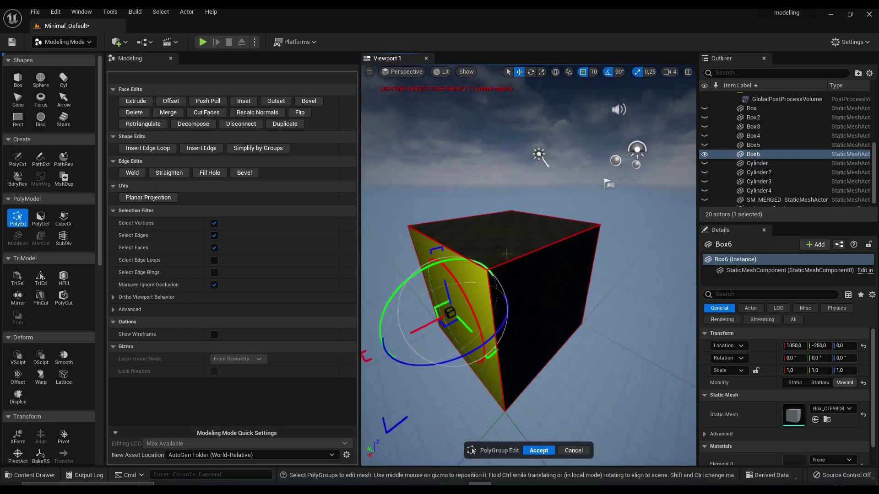
click(504, 284)
click(496, 255)
click(477, 282)
click(506, 282)
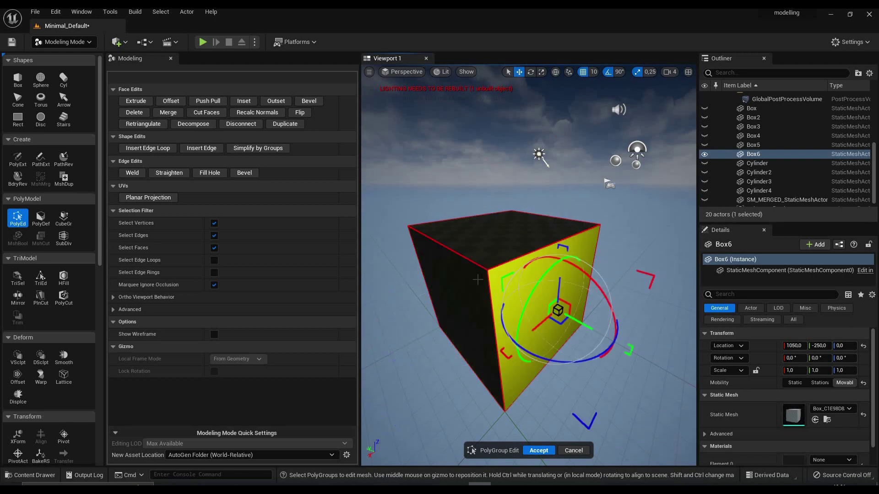
click(501, 254)
click(478, 281)
click(508, 284)
click(508, 247)
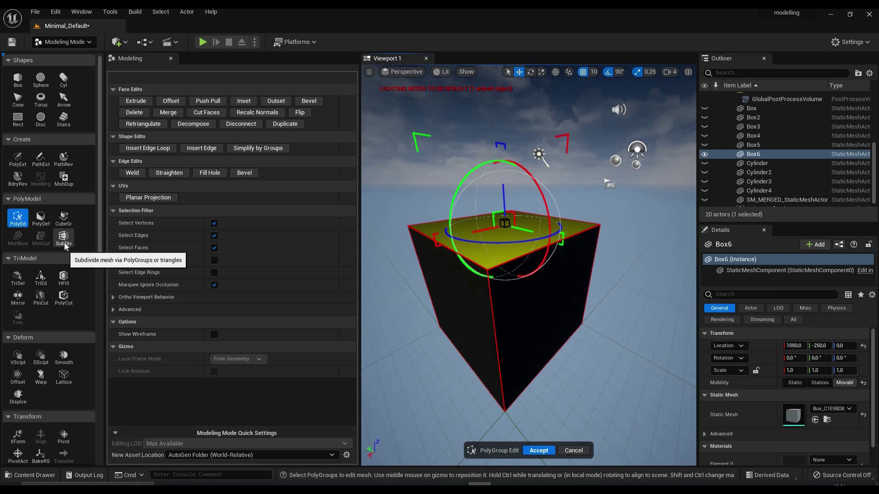
click(417, 256)
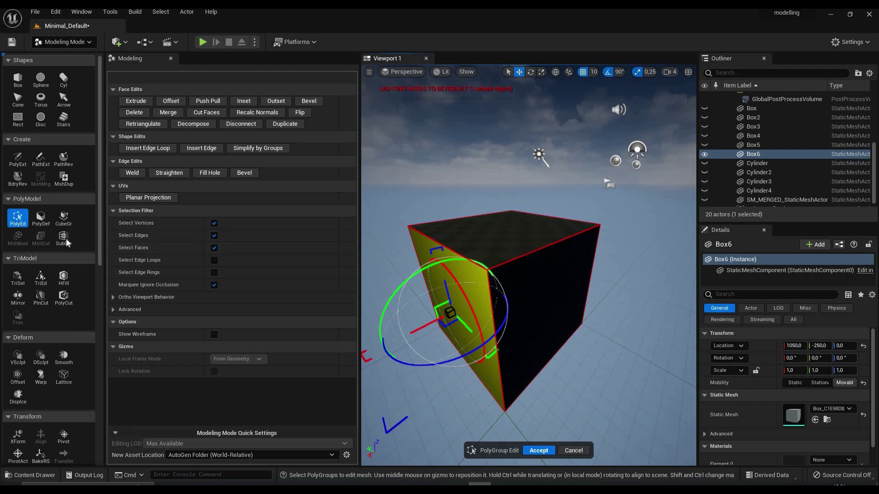
click(496, 265)
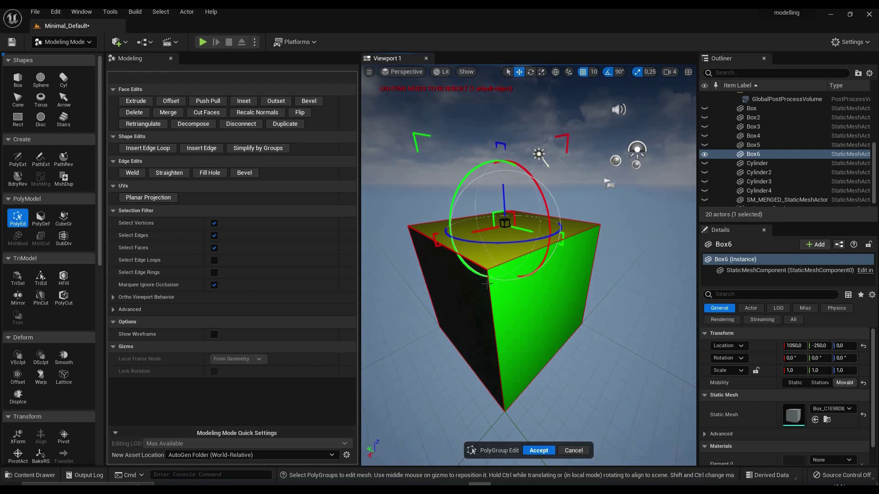
click(467, 284)
click(514, 280)
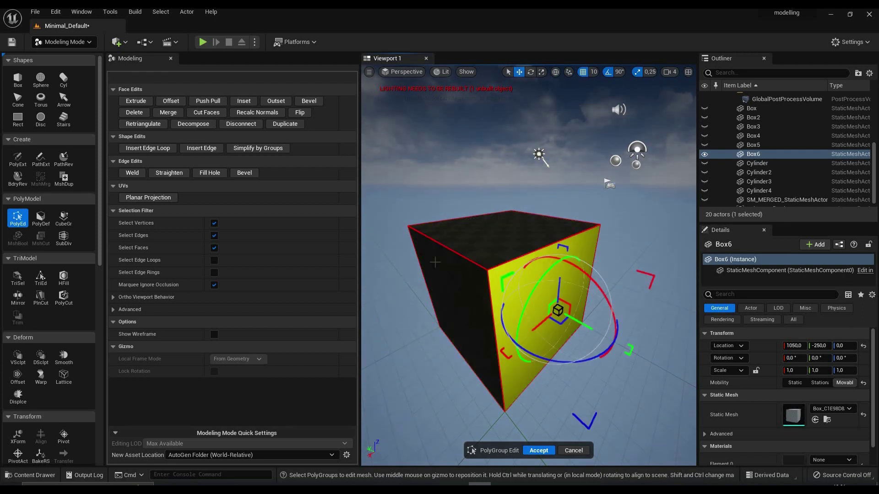
Start Insert Edge Loop with the position mode set to Proportion Offset and preview loop placement along the box's edges.
click(167, 148)
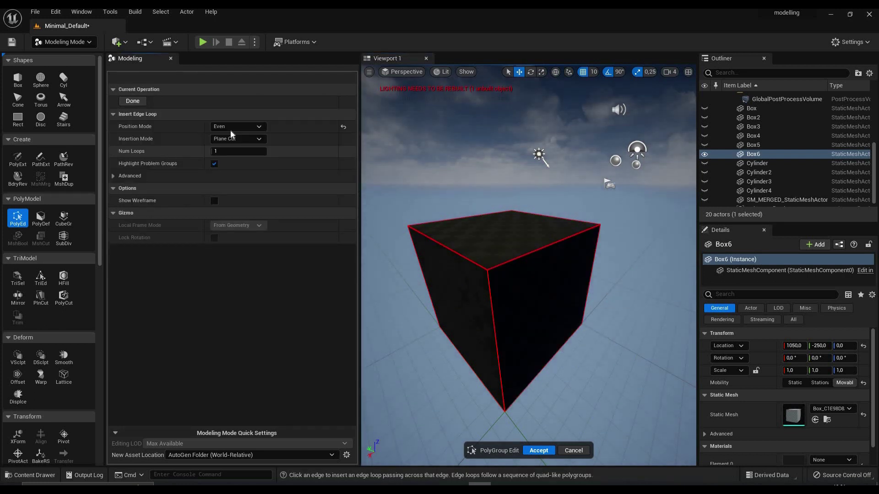
click(242, 126)
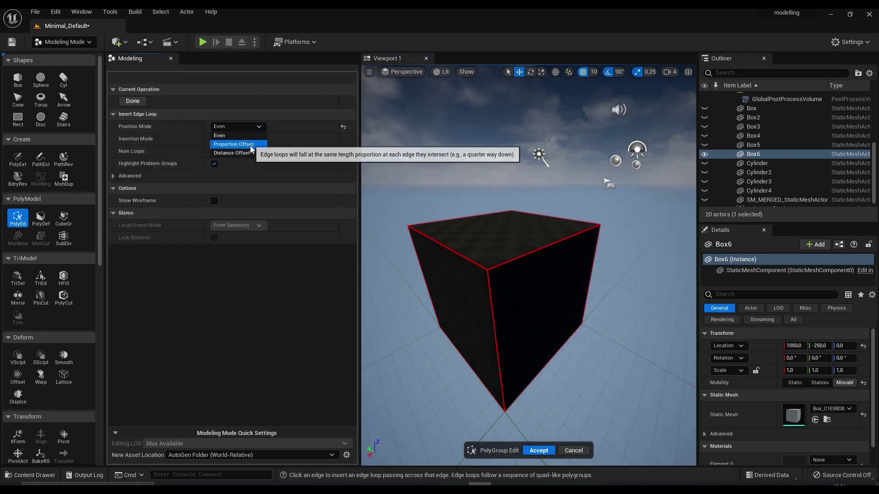
click(240, 144)
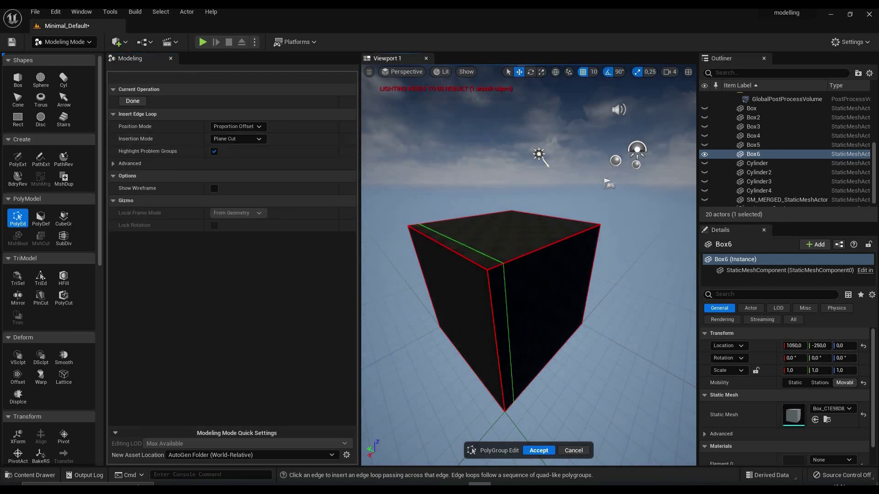
alt+drag(496, 266, 430, 251)
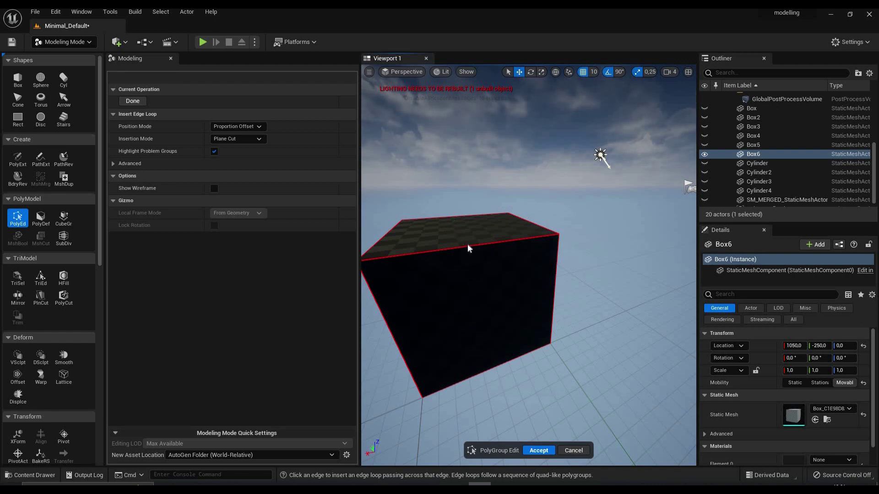
mouse_move(463, 249)
right_down()
mouse_move(503, 262)
mouse_move(461, 250)
right_up()
right_drag(624, 141, 602, 161)
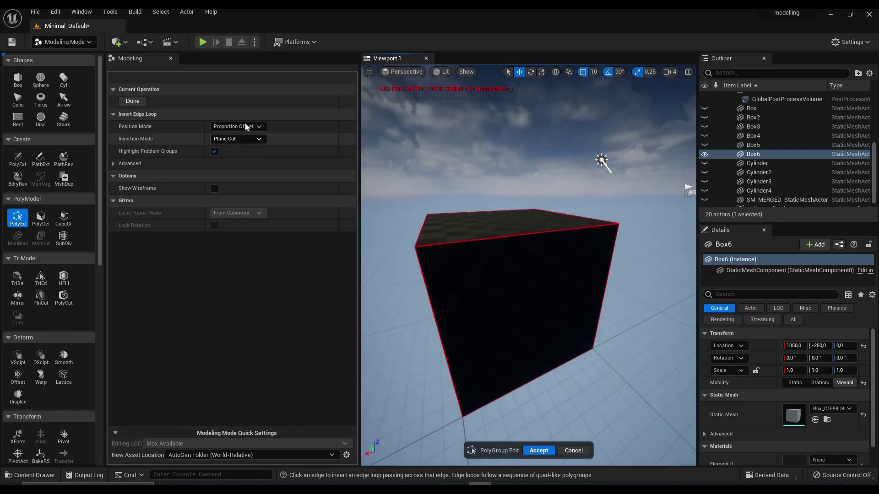
Insert single Even edge loops through the middle of the box in all three directions and accept the mesh edit.
click(246, 127)
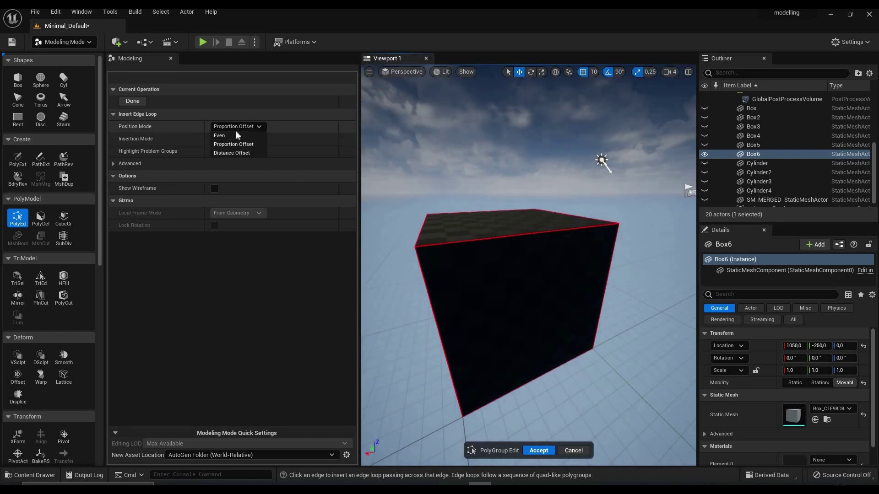
click(237, 136)
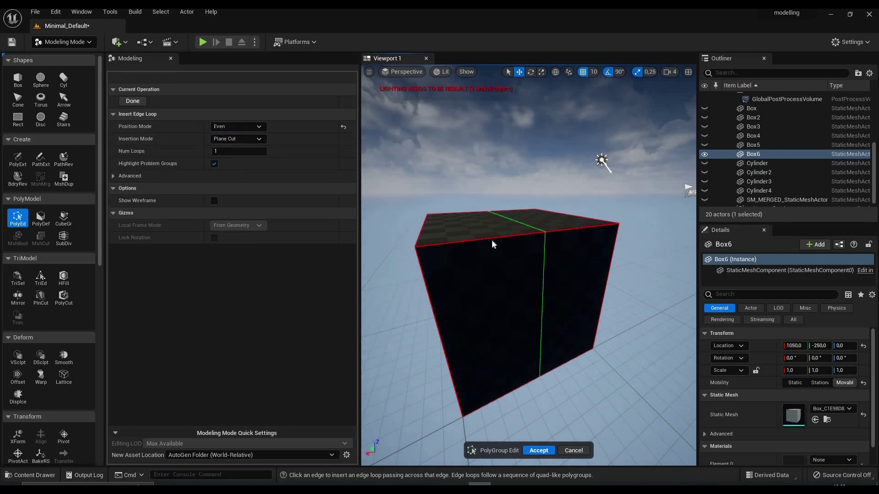
click(465, 239)
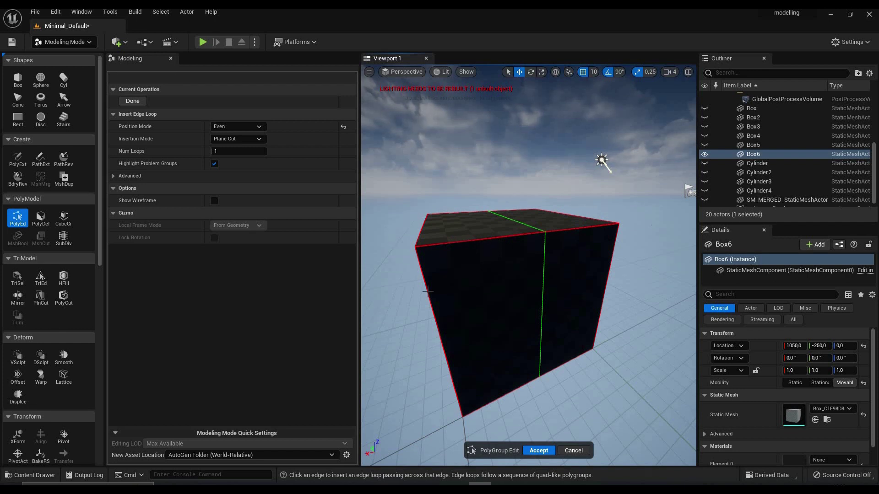
click(435, 314)
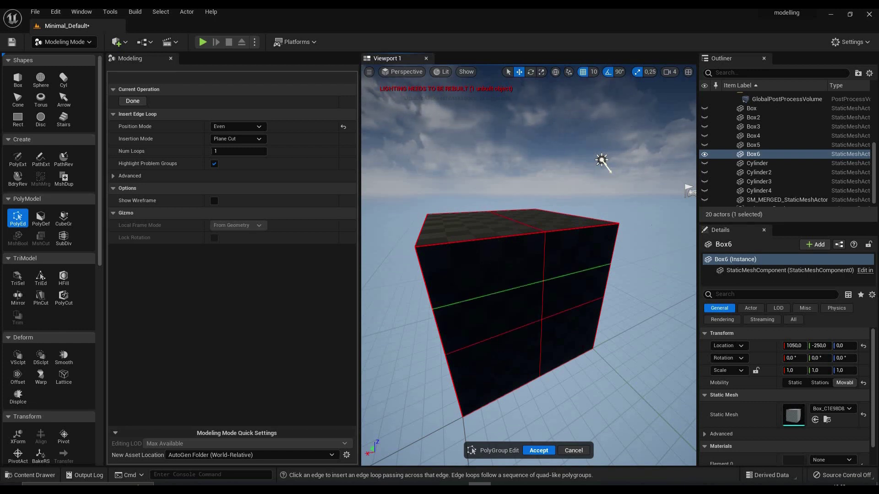
right_drag(435, 315, 515, 245)
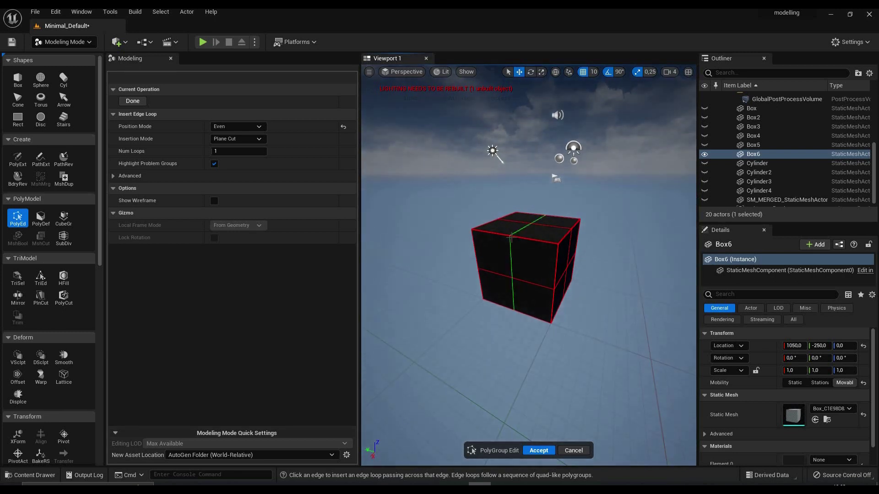
click(513, 238)
right_drag(561, 288, 540, 302)
mouse_move(489, 312)
right_down()
mouse_move(478, 332)
mouse_move(476, 297)
mouse_move(485, 284)
mouse_move(489, 312)
right_up()
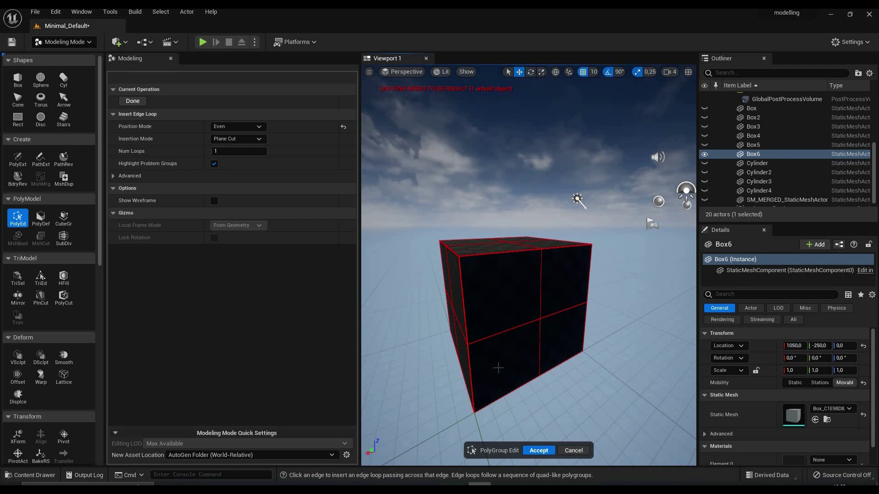
click(538, 451)
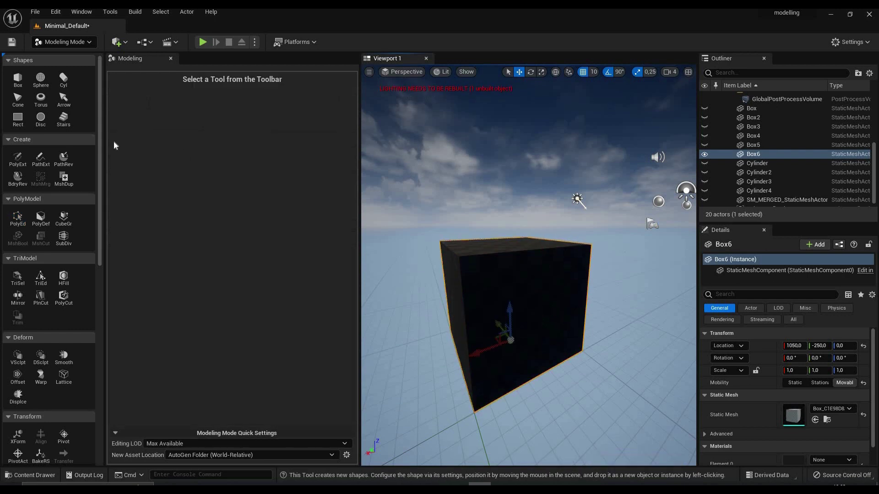
Reopen the box in PolyGroup Edit and pull the two lower faces of one side straight outward.
click(21, 220)
mouse_move(450, 275)
right_down()
mouse_move(518, 279)
mouse_move(476, 316)
mouse_move(448, 289)
mouse_move(451, 266)
right_up()
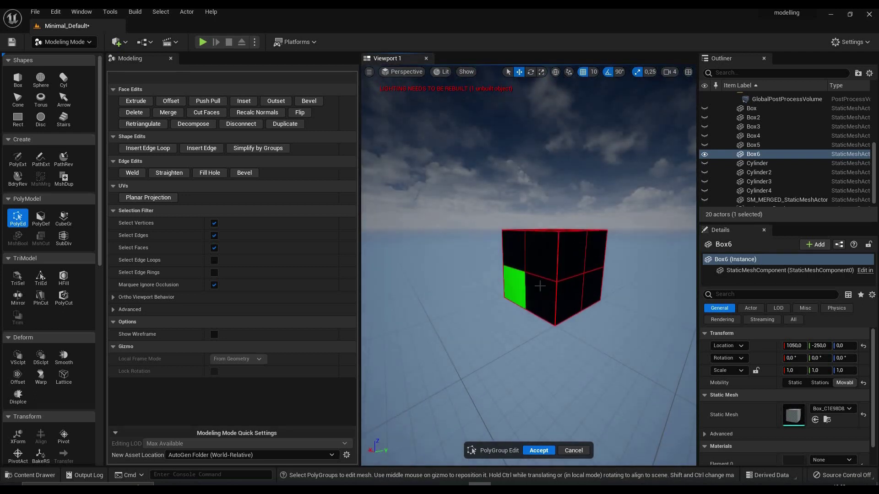
click(517, 287)
shift+click(540, 286)
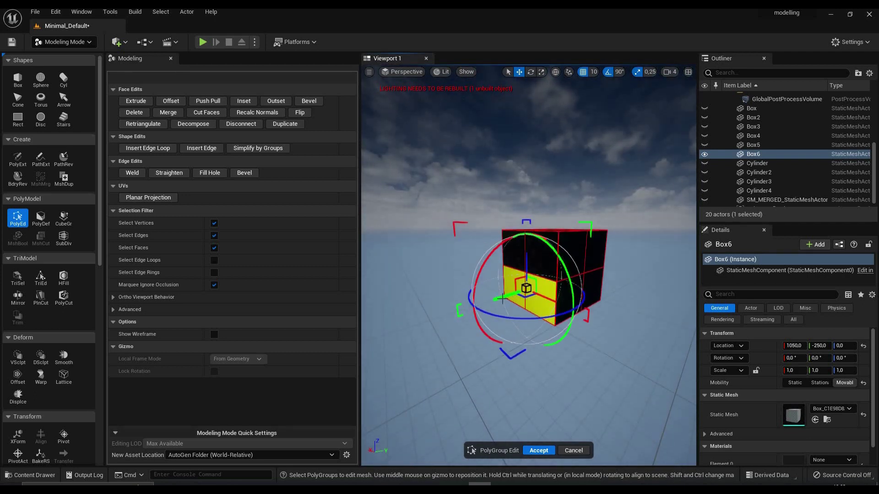
drag(502, 298, 472, 308)
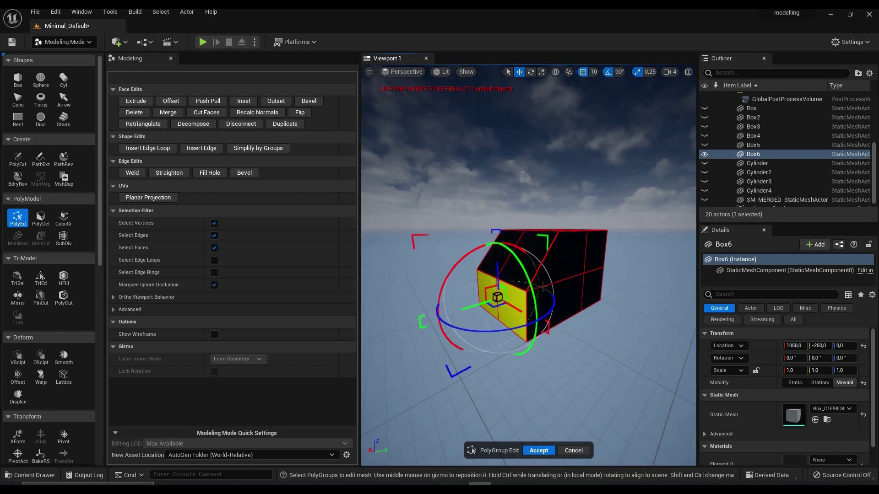
Extrude the two lower faces of the box's sloped side outward along the selection normal to form a low front section.
right_drag(594, 252, 512, 255)
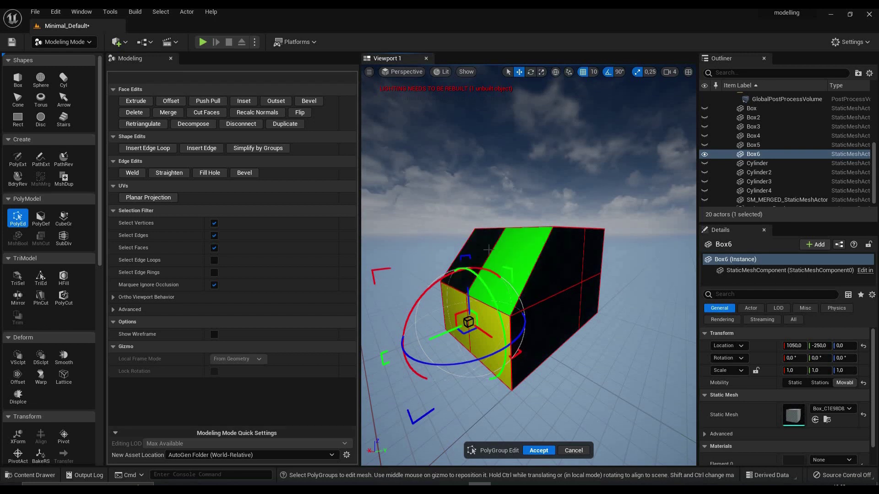
click(499, 252)
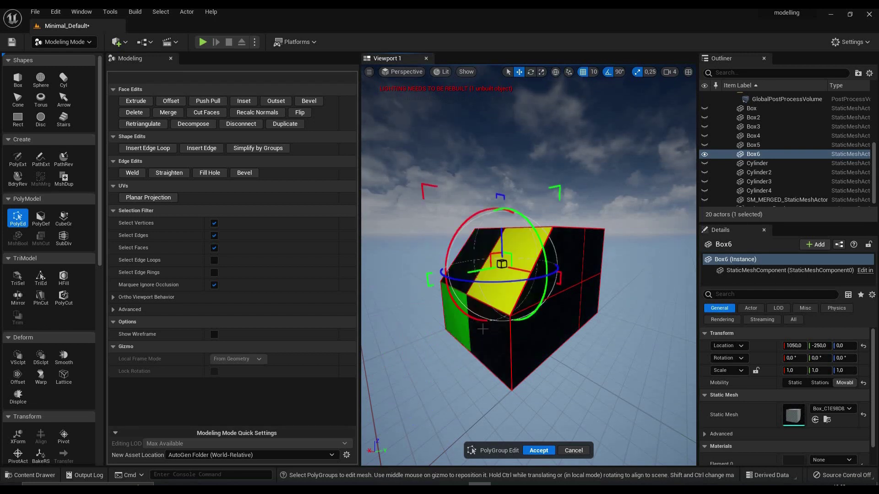
click(481, 330)
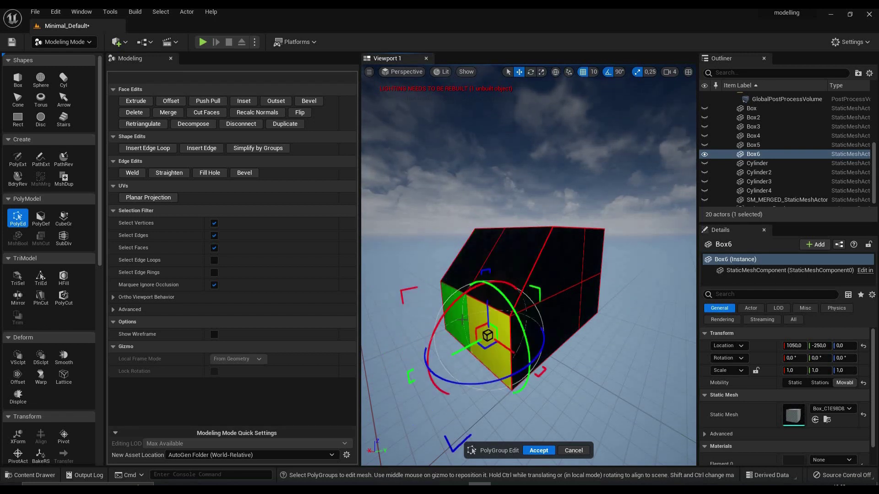
shift+click(452, 311)
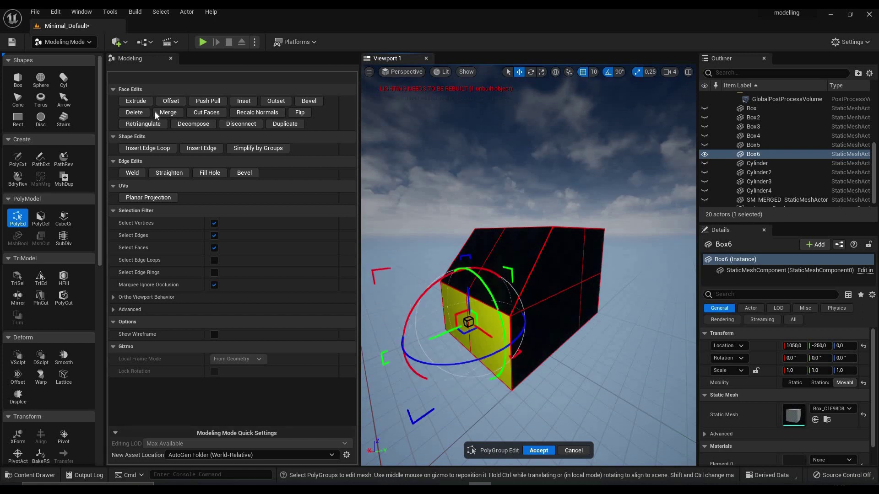
click(135, 101)
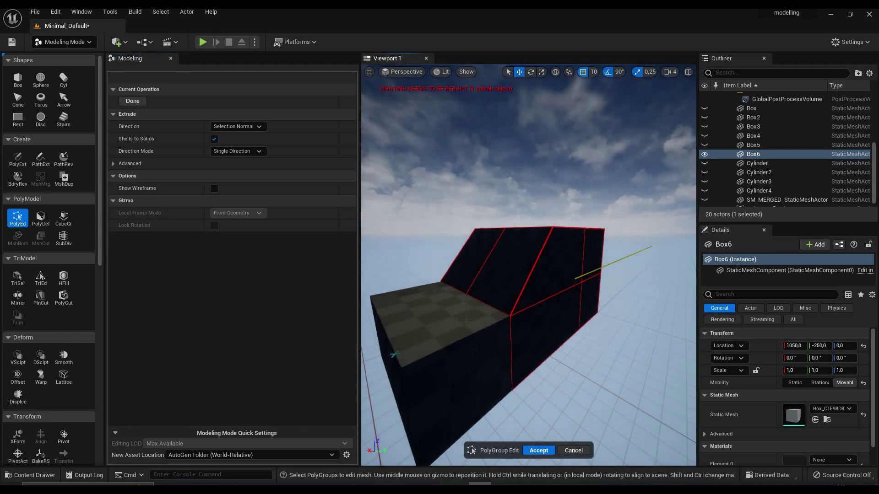
click(394, 353)
Set the grid snap size to 5 and slightly lower both top edges at the free end of the front section.
right_drag(508, 279, 554, 282)
alt+drag(526, 293, 454, 280)
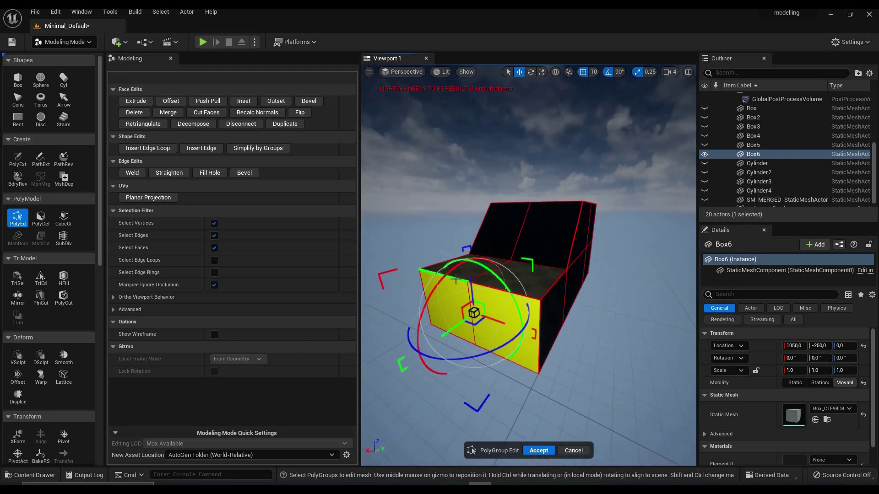
click(455, 279)
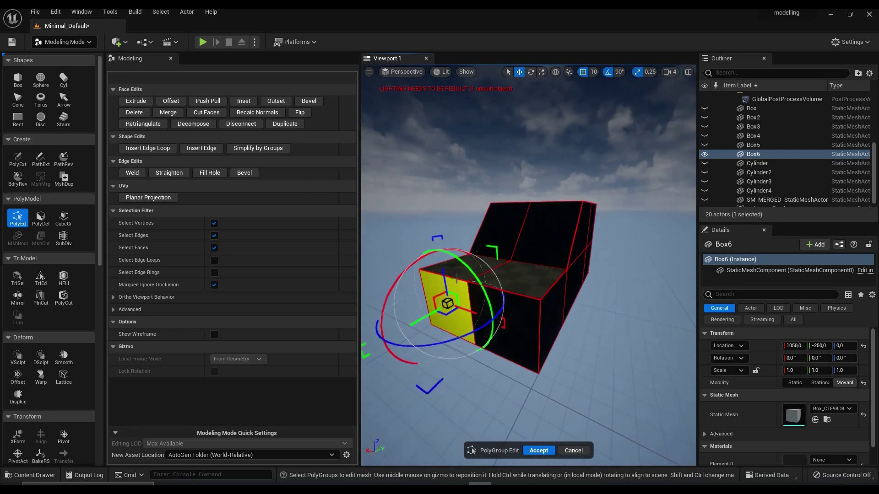
shift+click(513, 293)
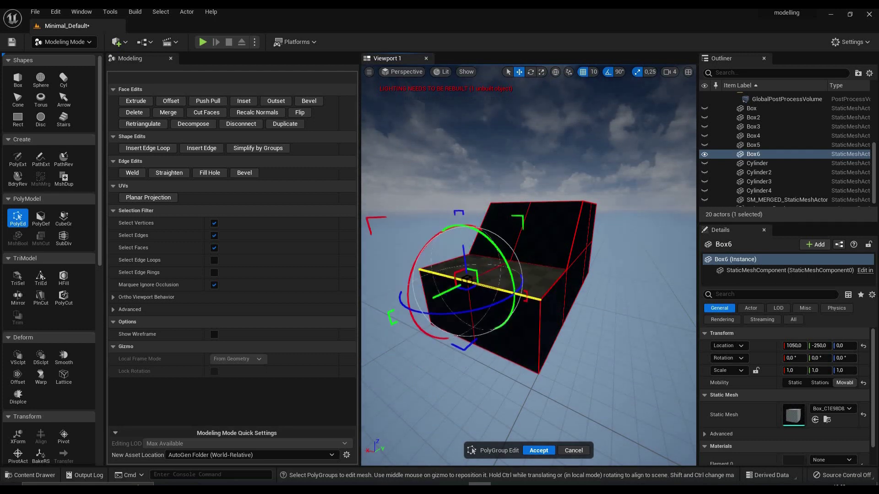
click(592, 72)
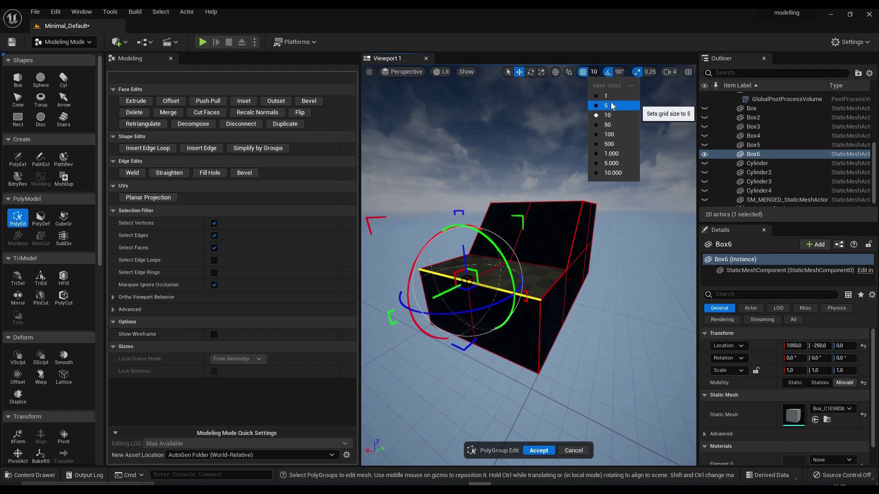
click(611, 103)
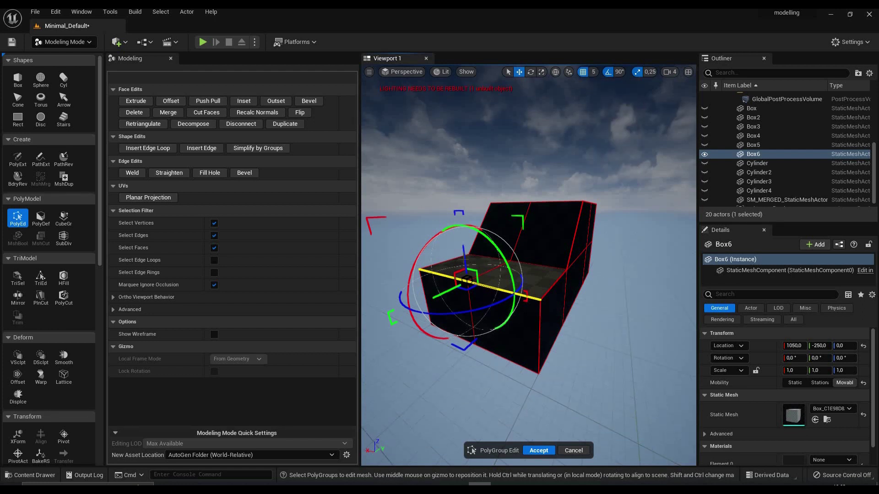
drag(464, 255, 465, 264)
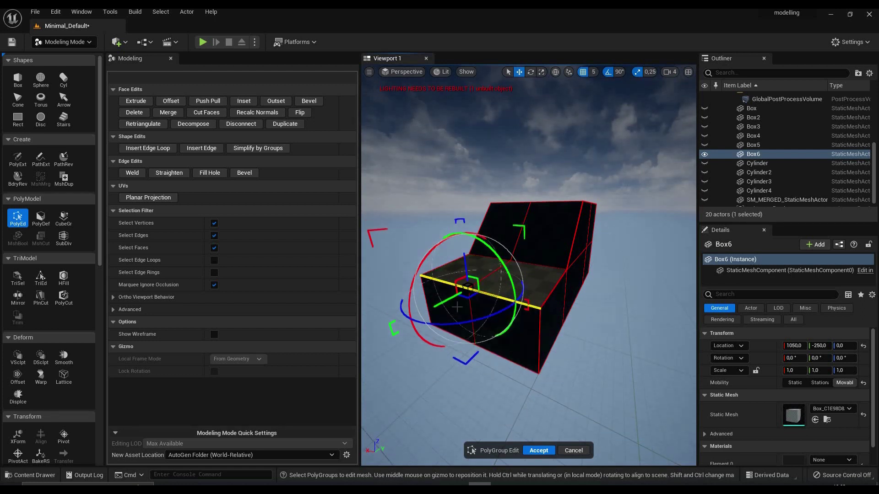
Pull the two end faces of the low front section further outward to lengthen it.
click(485, 330)
right_drag(485, 329, 421, 325)
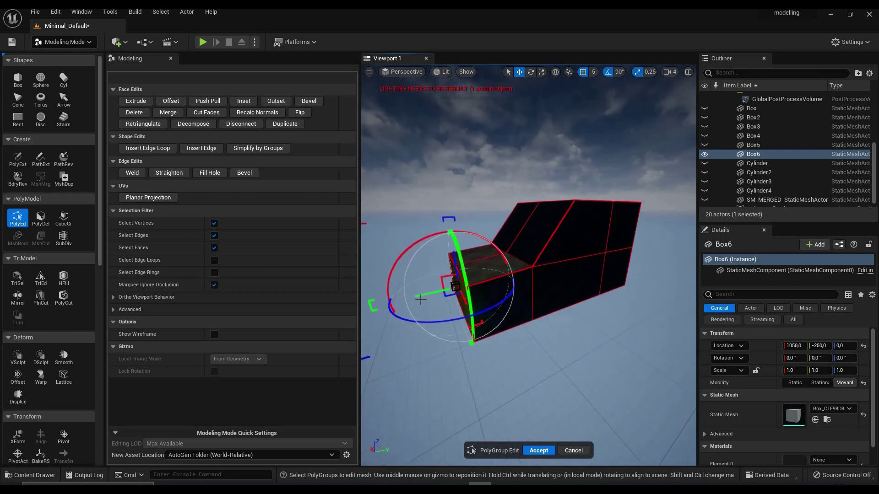
drag(398, 299, 390, 300)
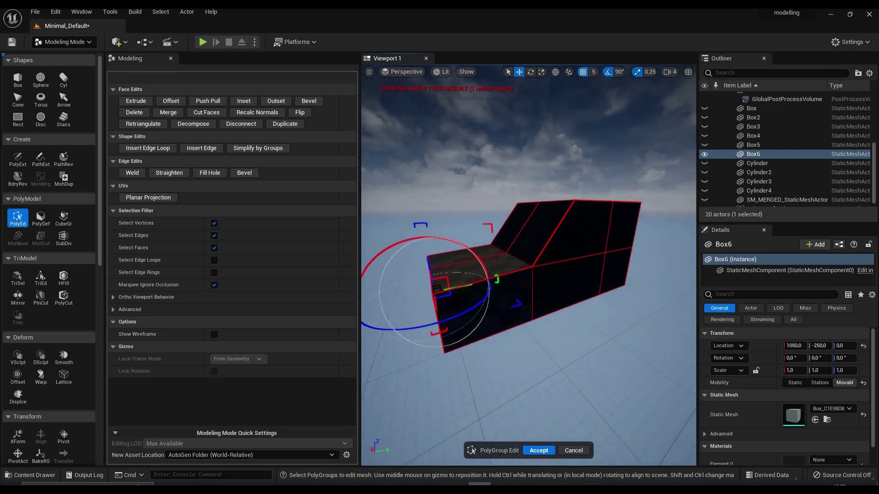
Extrude the two lower faces at the opposite end of the body outward to form a low rear section.
right_drag(568, 285, 483, 272)
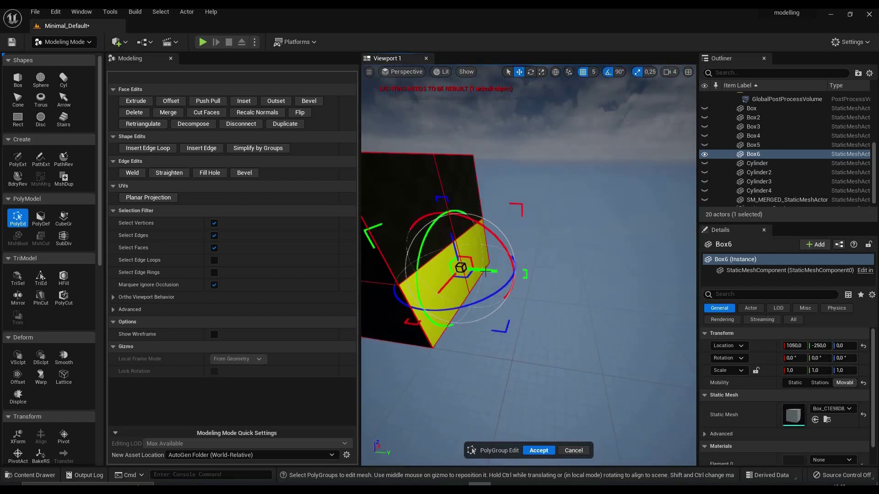
alt+drag(495, 271, 479, 293)
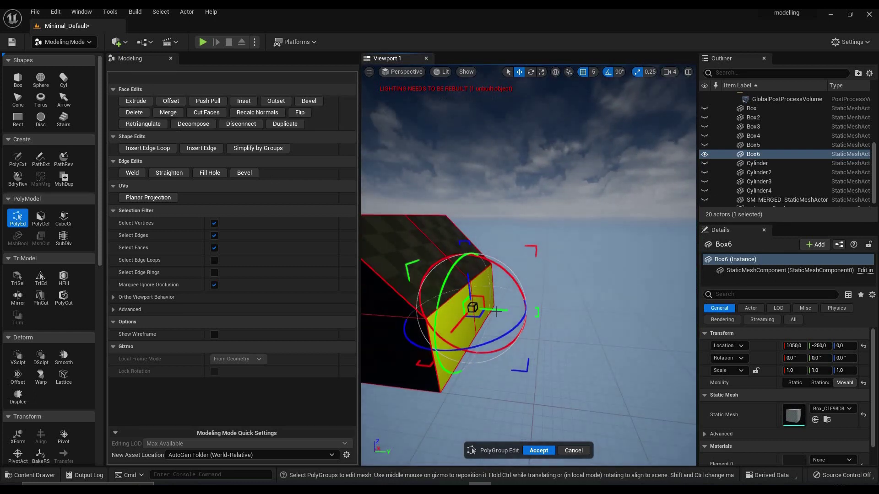
drag(493, 311, 487, 310)
key(ctrl+z)
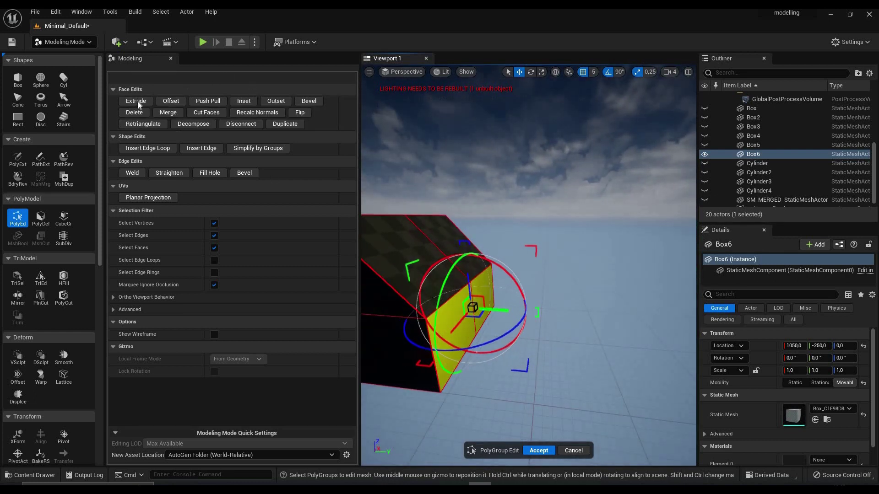
click(138, 103)
click(536, 318)
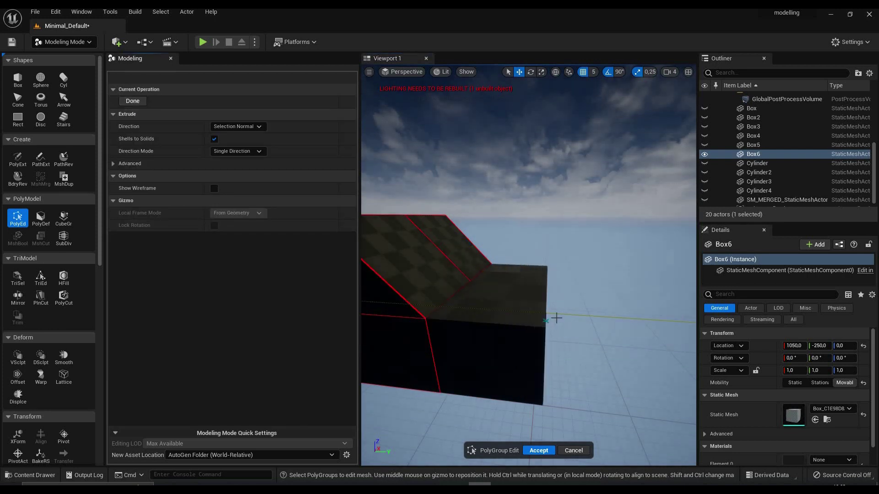
Select the top edges along both sides of the raised middle section and scale them inward to narrow the roof.
right_drag(536, 317, 563, 294)
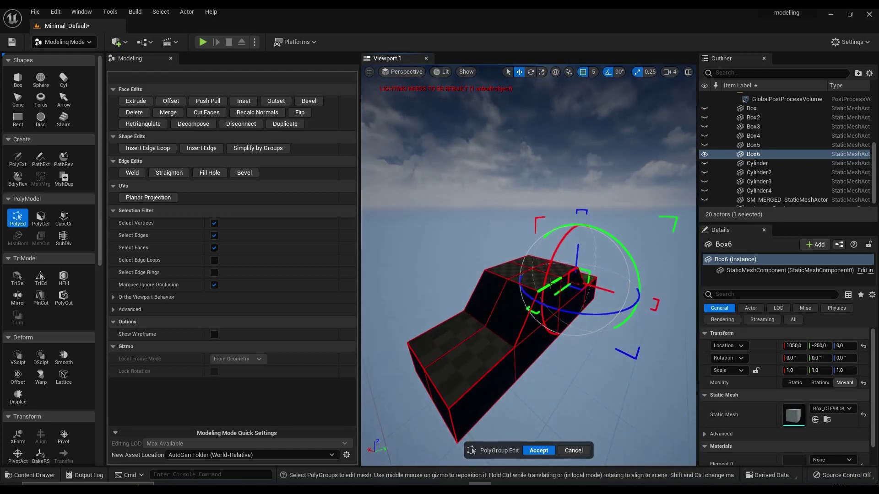
click(551, 284)
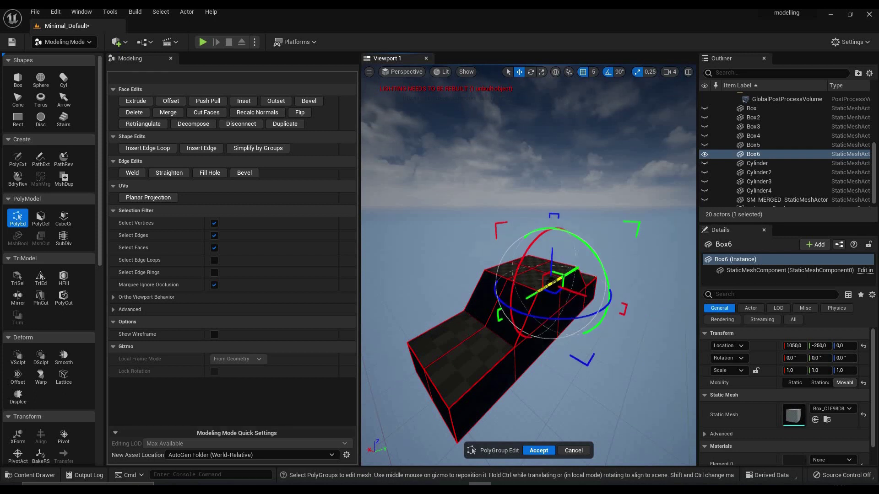
right_drag(542, 282, 543, 283)
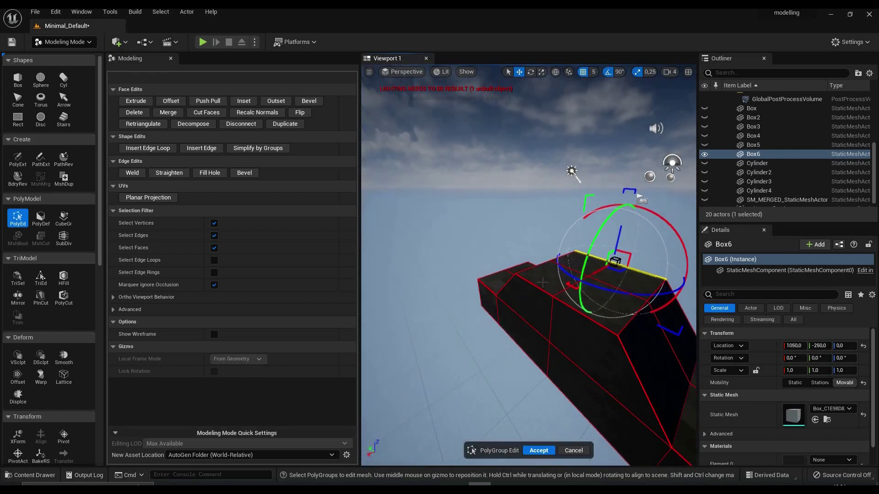
shift+click(557, 301)
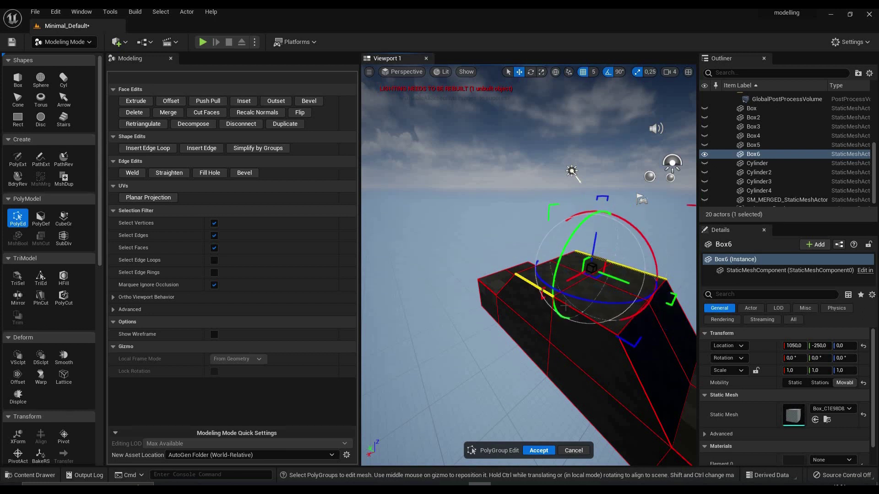
shift+click(564, 300)
right_drag(563, 301, 564, 300)
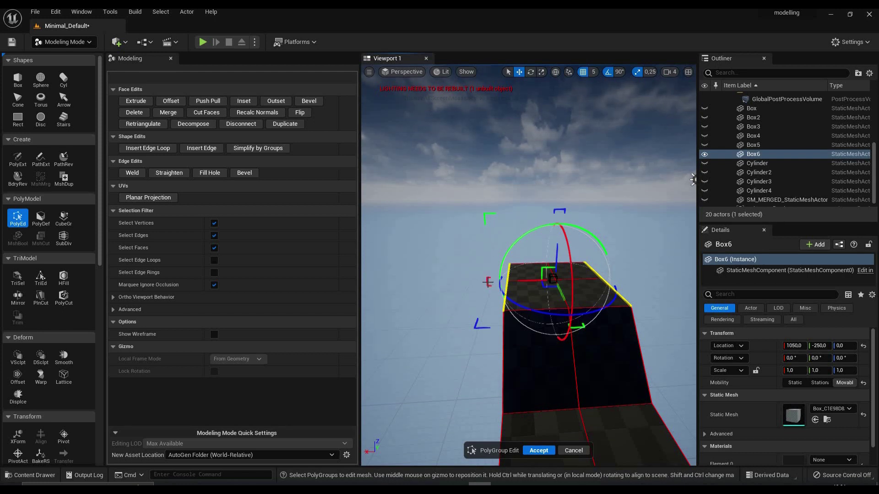
right_drag(493, 295, 493, 295)
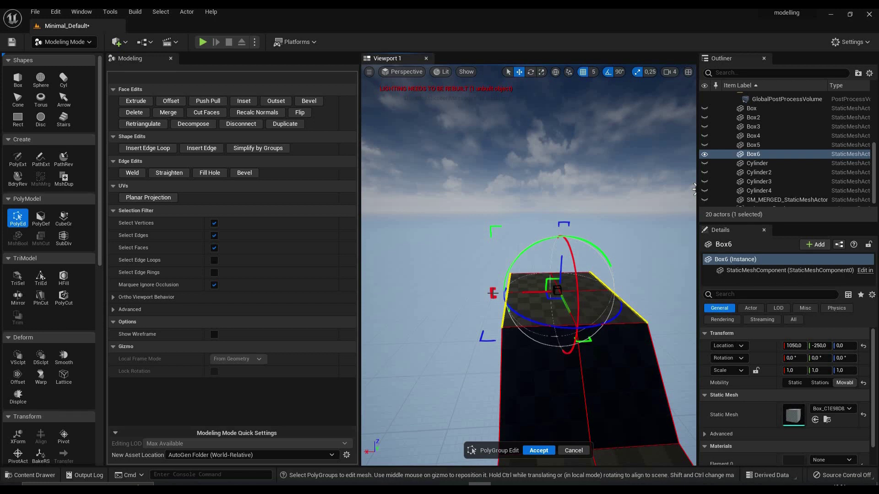
mouse_move(493, 293)
mouse_down()
mouse_move(505, 289)
mouse_move(504, 296)
mouse_up()
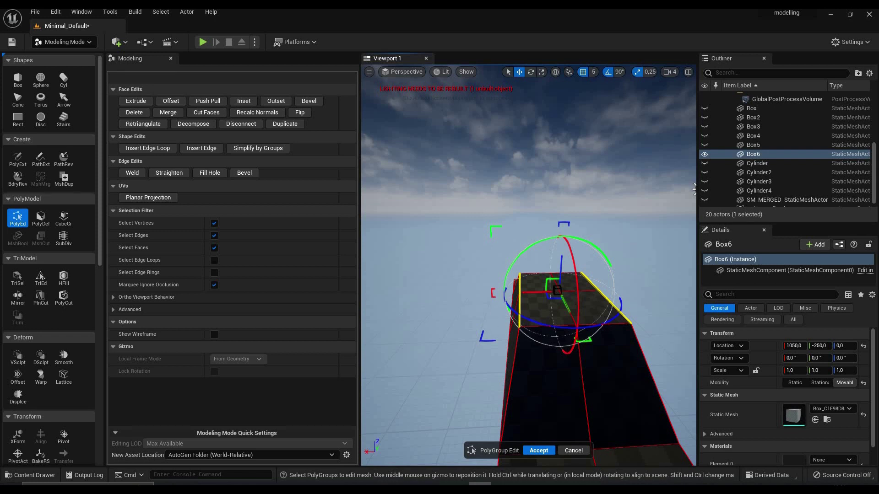
Select all four roof faces of the raised middle section and lower them slightly.
mouse_move(695, 189)
alt+mouse_down()
mouse_move(630, 138)
mouse_move(579, 122)
mouse_move(658, 188)
mouse_move(694, 190)
alt+mouse_up()
right_drag(483, 293, 461, 320)
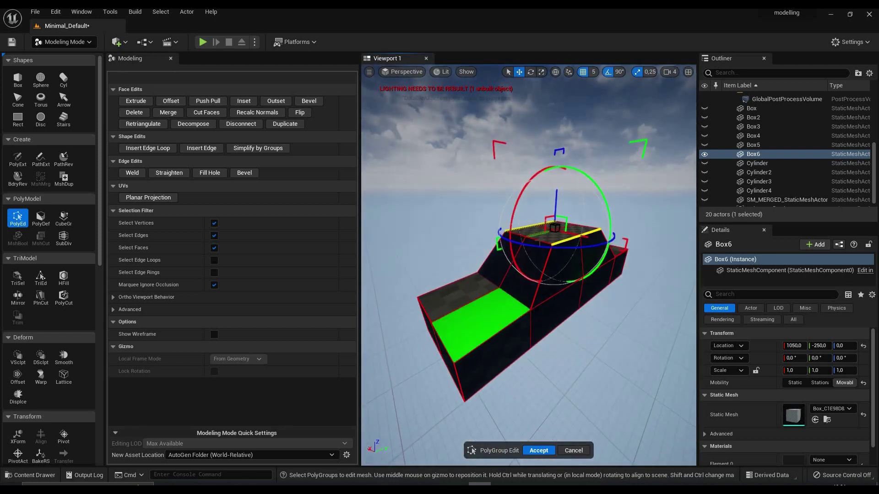
click(559, 243)
right_drag(564, 249, 556, 243)
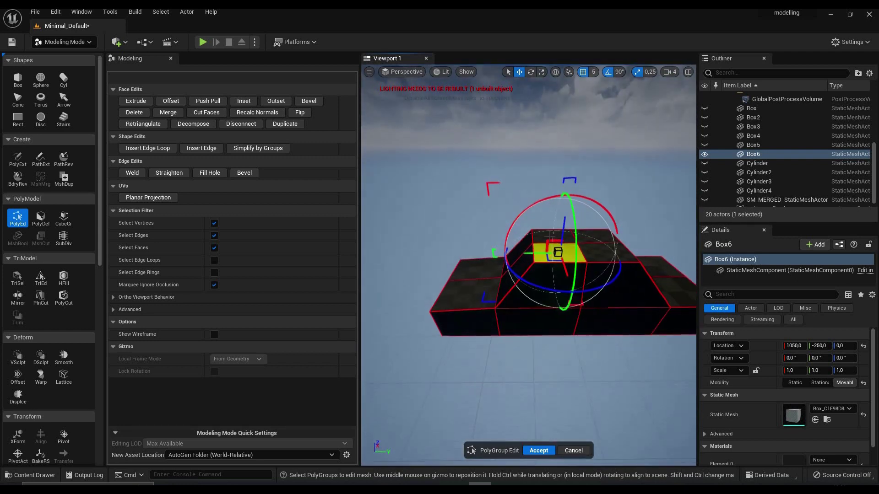
click(548, 241)
shift+click(561, 252)
shift+click(591, 251)
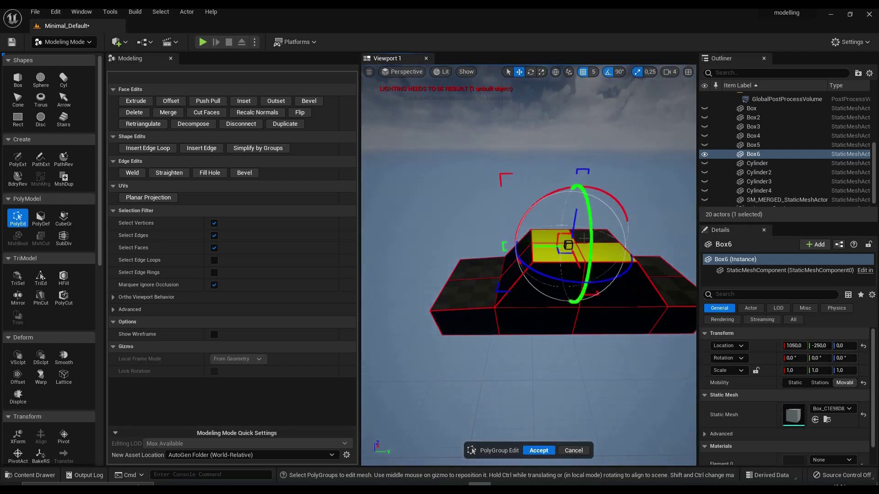
shift+click(580, 228)
drag(580, 217, 578, 228)
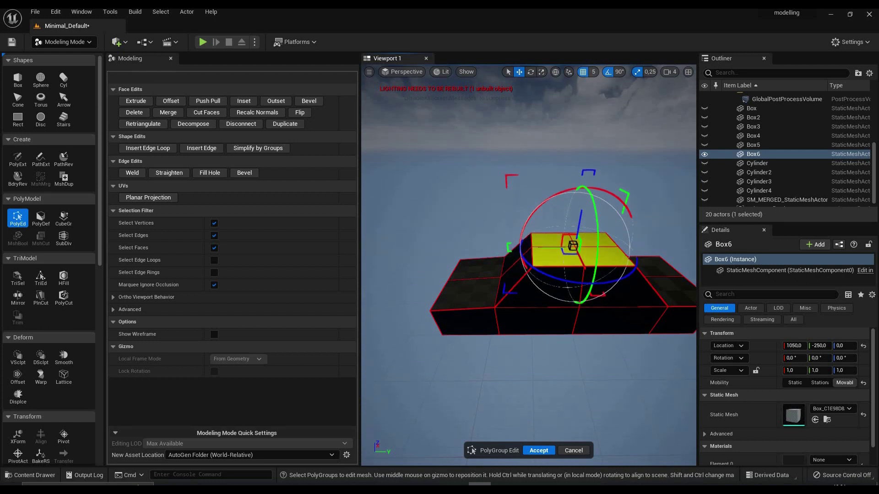
Shift the two front edges of the roof slightly forward over the sloped windshield faces.
right_drag(466, 242, 518, 270)
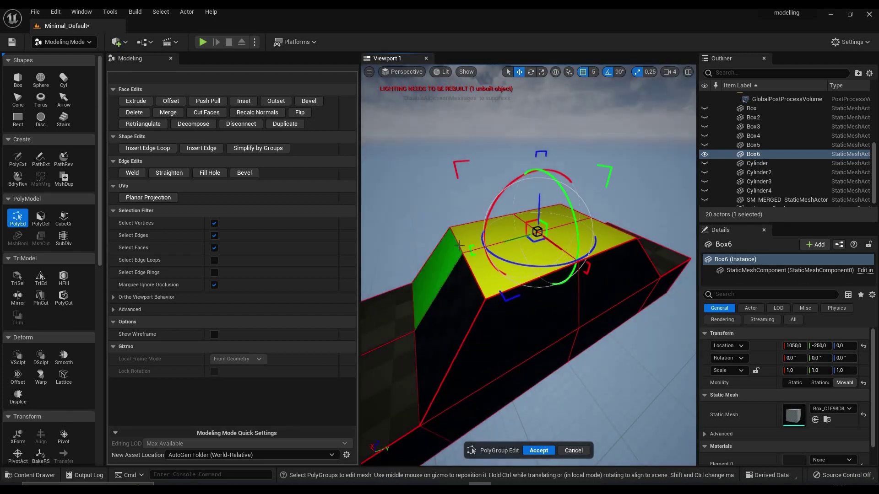
click(472, 275)
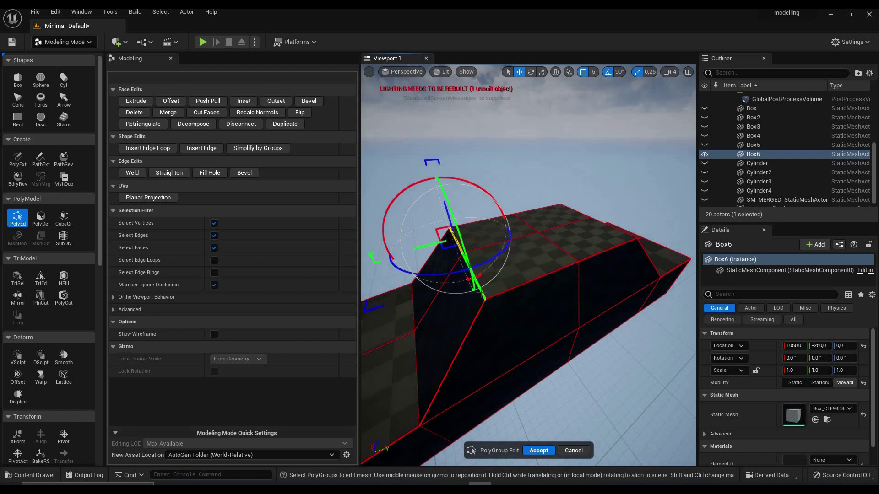
shift+click(474, 276)
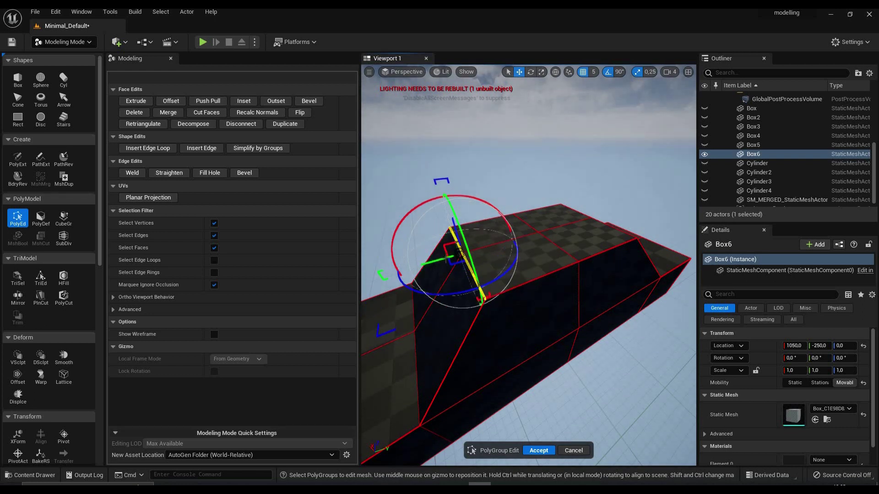
drag(447, 259, 445, 259)
Select both sloped windshield faces of the cabin and inset them together to leave a narrow frame.
right_drag(586, 243, 526, 225)
right_drag(467, 252, 467, 252)
right_drag(585, 247, 558, 303)
click(550, 319)
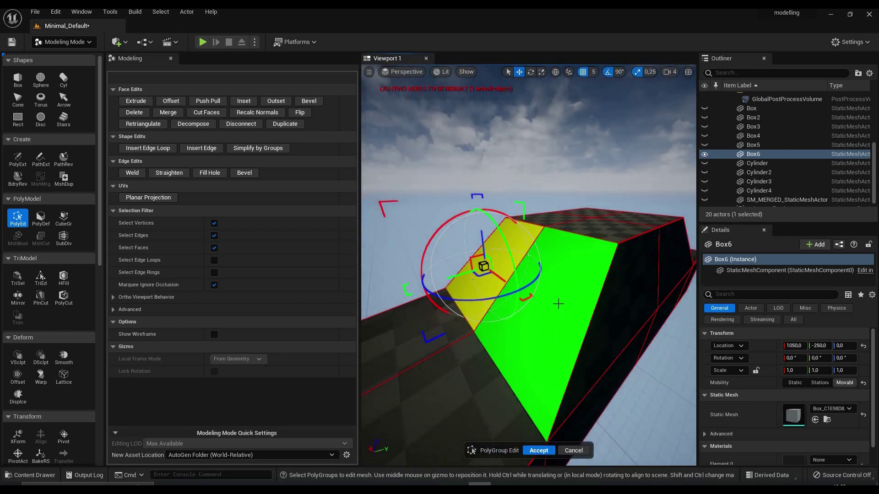
click(526, 274)
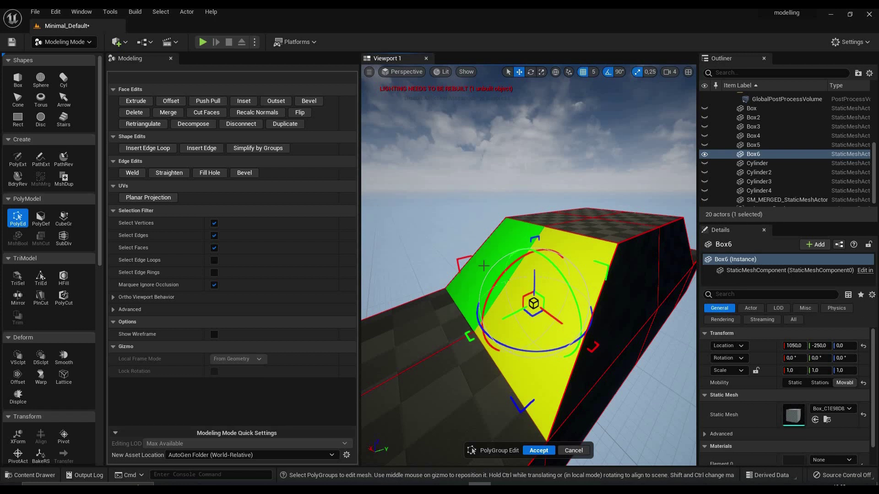
shift+click(483, 265)
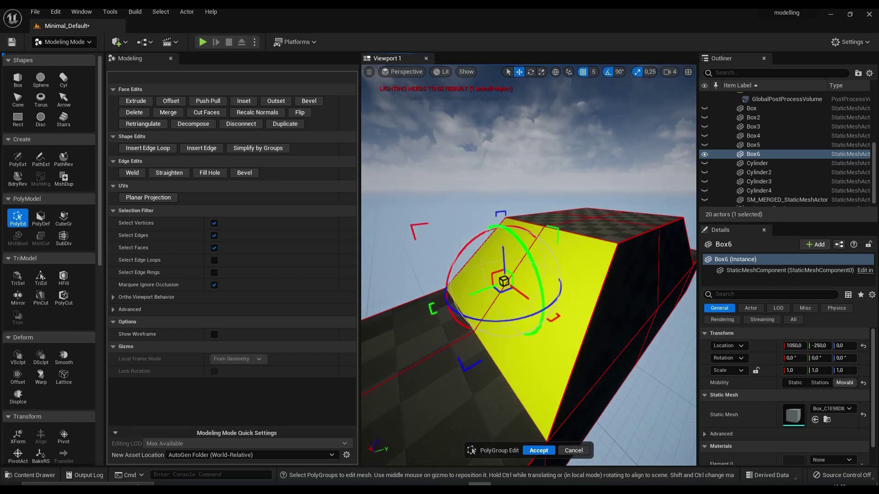
right_drag(518, 278, 549, 279)
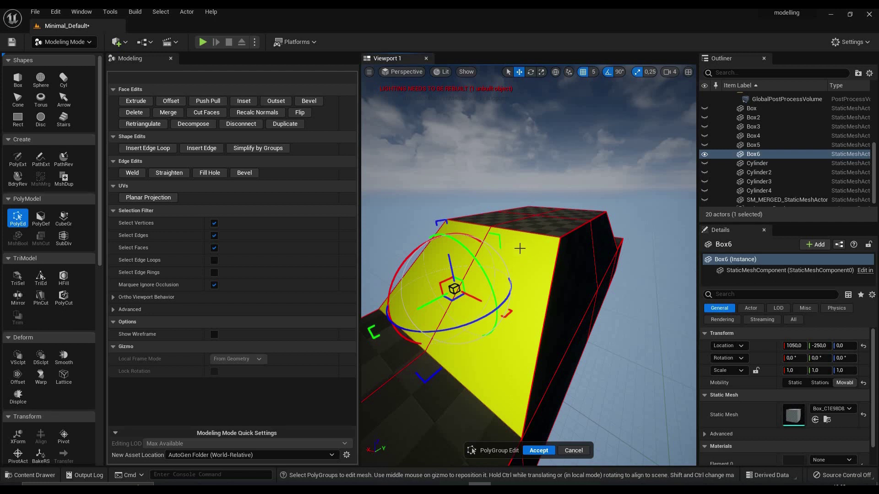
click(244, 101)
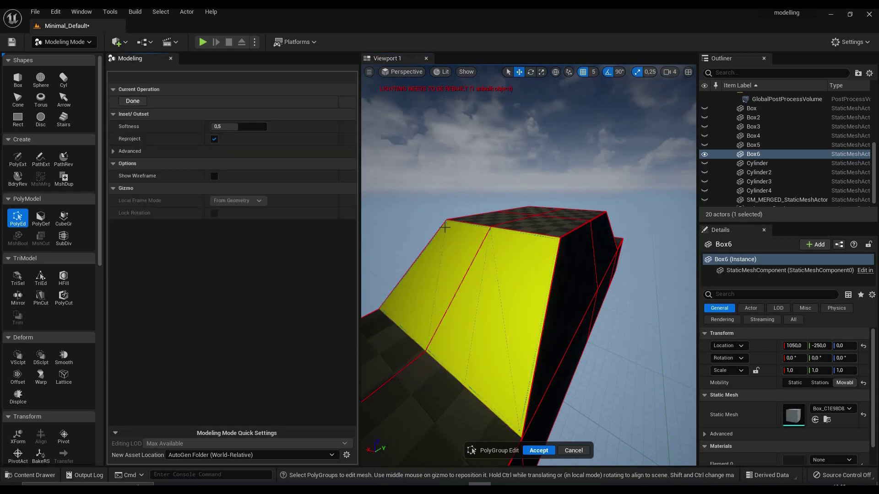
click(524, 241)
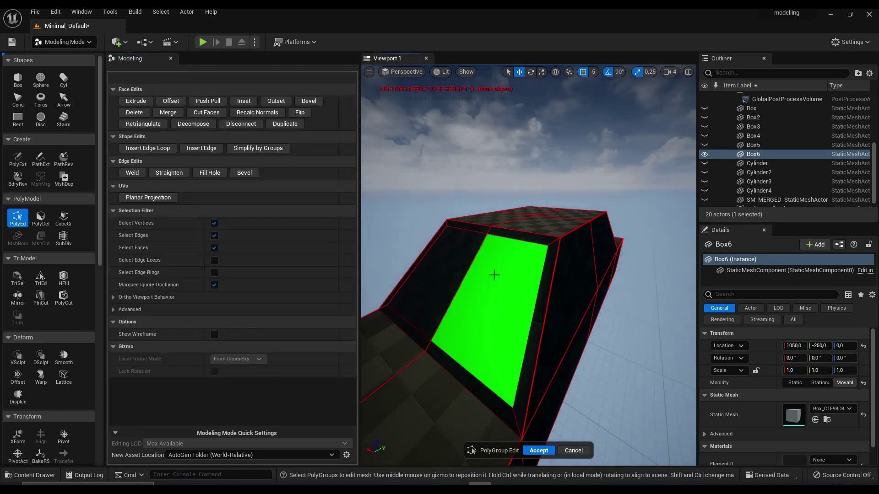
Select the two inset windshield faces and extrude them slightly inward to recess the glass.
right_drag(524, 241, 442, 281)
click(443, 280)
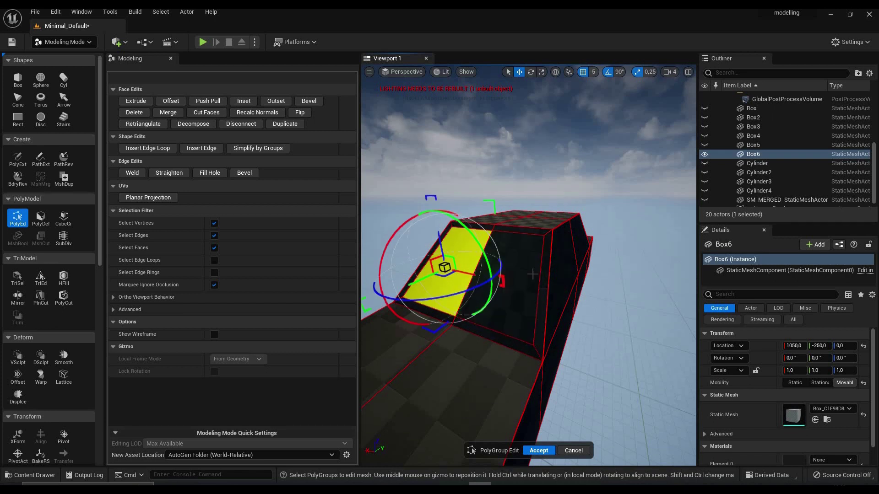
shift+click(527, 268)
mouse_move(551, 265)
right_down()
mouse_move(469, 265)
mouse_move(540, 270)
right_up()
click(136, 100)
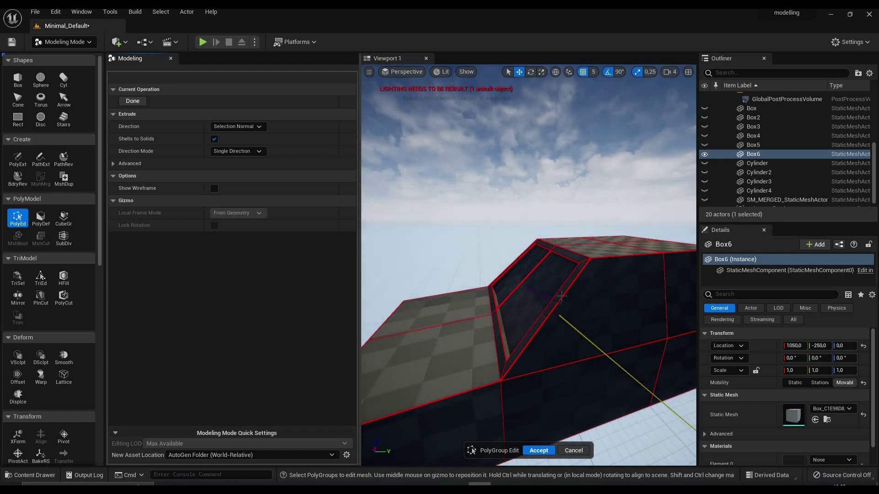
click(561, 297)
right_drag(561, 296, 659, 302)
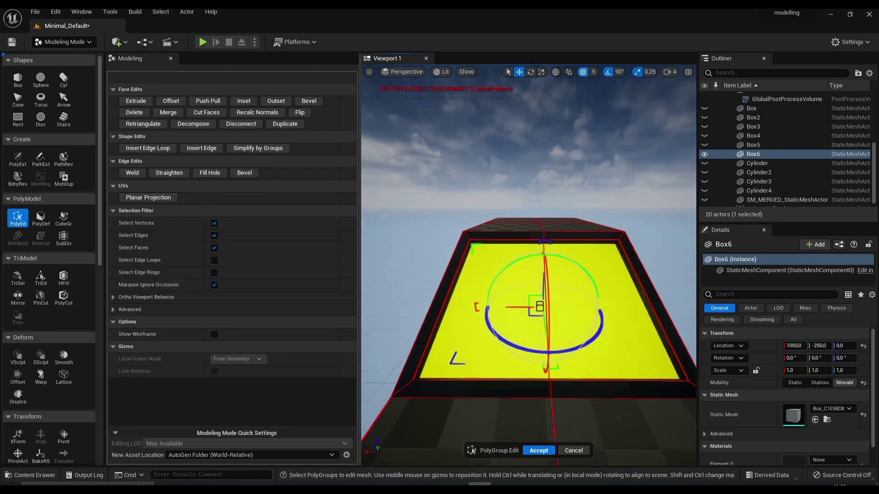
right_drag(514, 278, 595, 278)
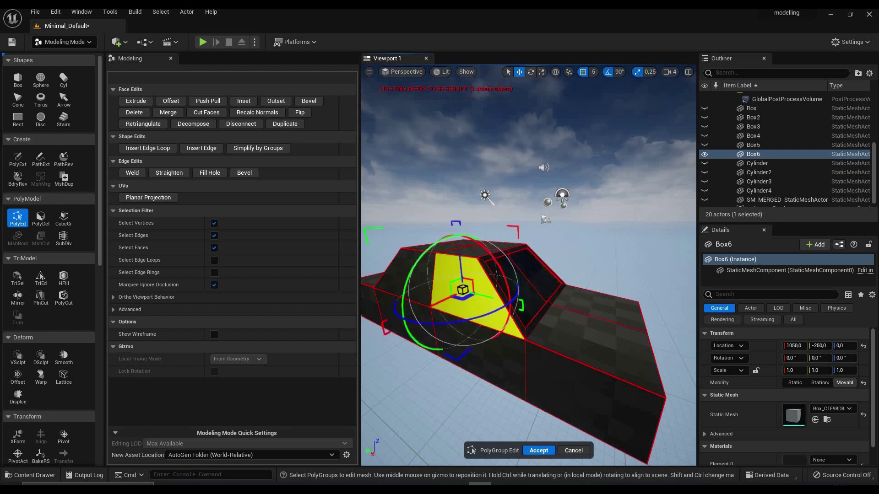
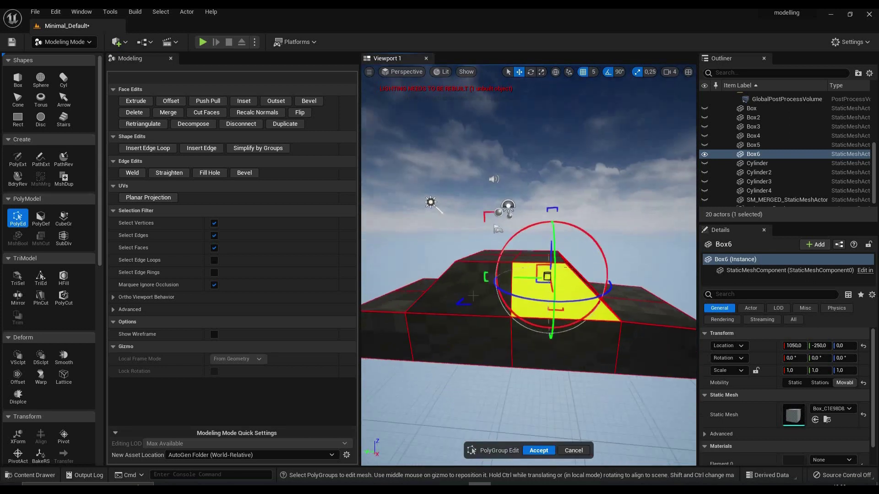
click(488, 295)
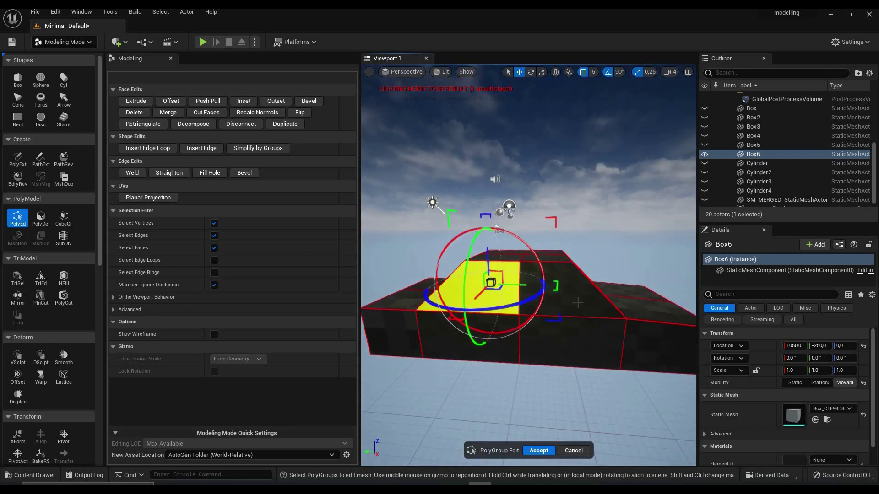
shift+click(555, 293)
scroll(482, 297, up, 3)
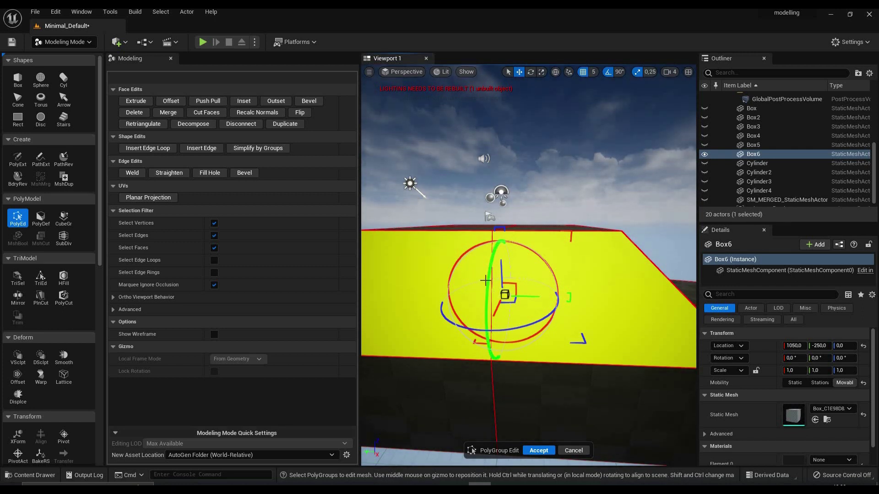
right_drag(482, 297, 533, 283)
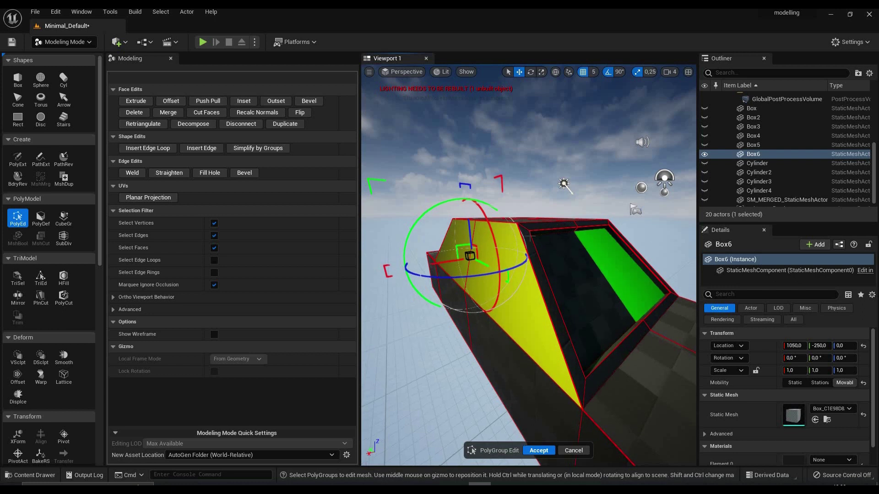
Select the side faces of the cabin next to the windshield and inset them to form the front side windows.
click(507, 309)
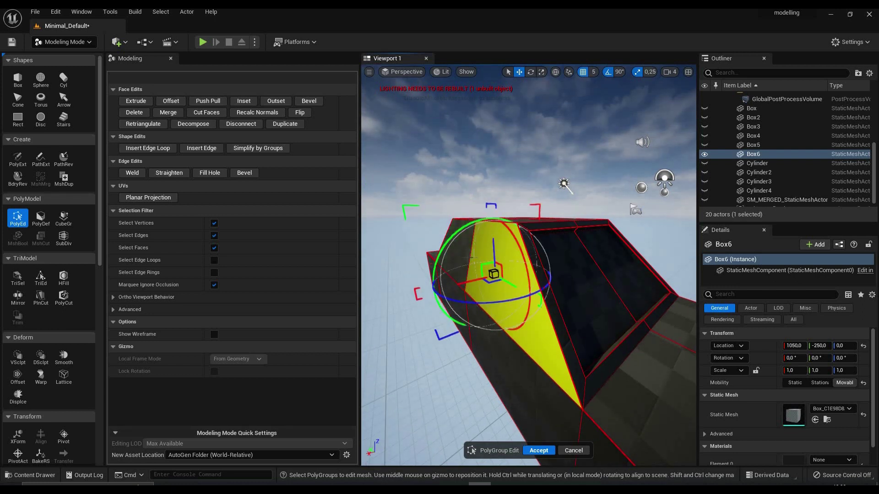
right_drag(598, 270, 630, 263)
shift+click(497, 284)
alt+drag(531, 265, 599, 268)
click(243, 100)
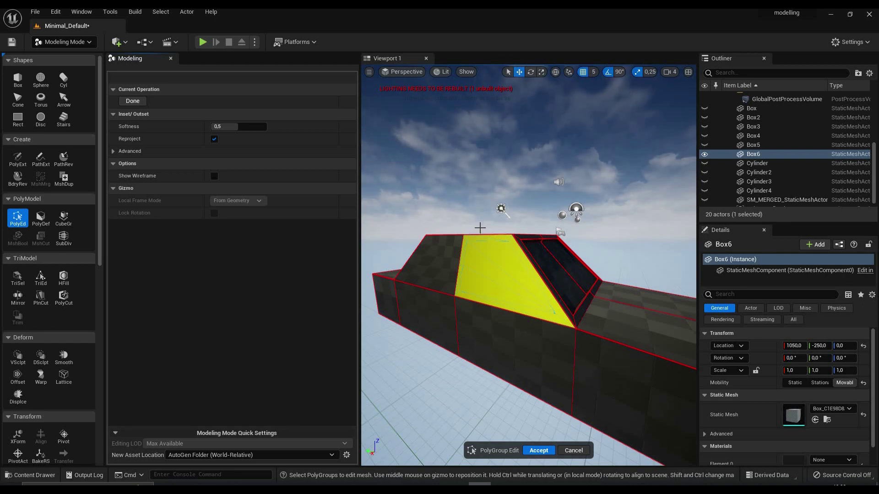
click(492, 233)
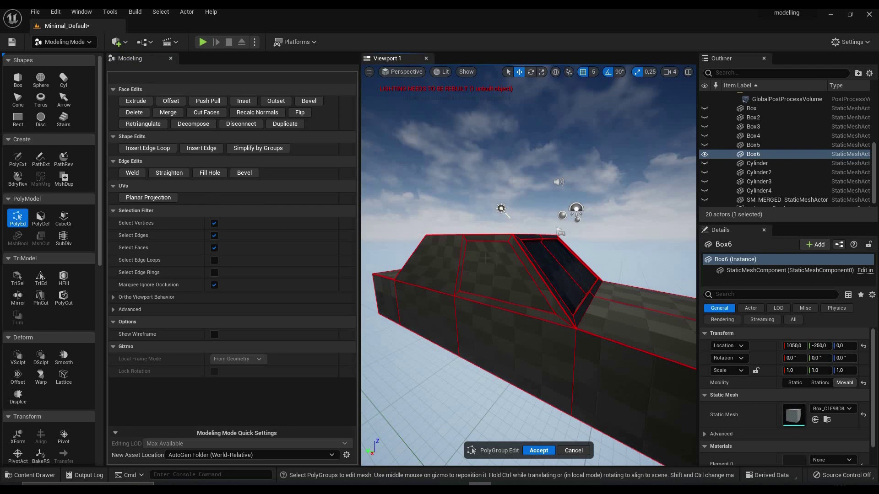
Select the rear side faces of the cabin and inset them to form the rear side windows.
alt+drag(503, 275, 403, 275)
right_drag(531, 245, 508, 247)
click(472, 252)
mouse_move(525, 215)
right_down()
mouse_move(559, 218)
mouse_move(531, 224)
right_up()
click(525, 284)
alt+drag(525, 284, 485, 265)
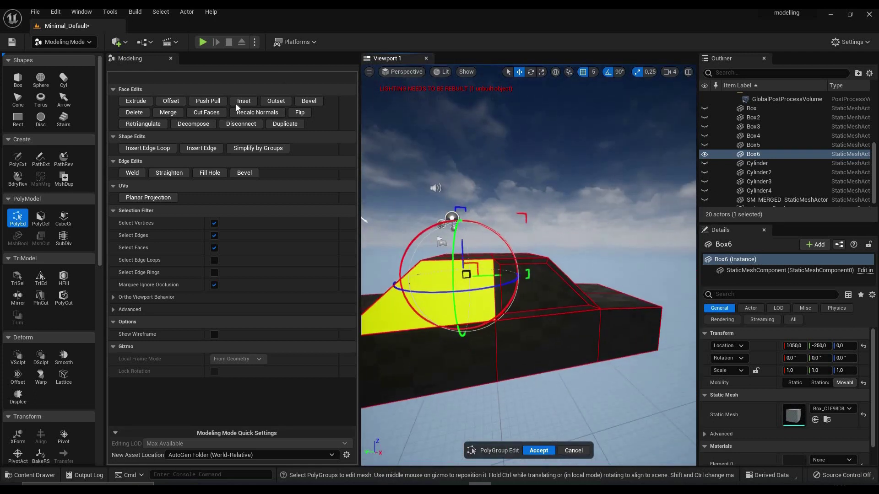
click(242, 102)
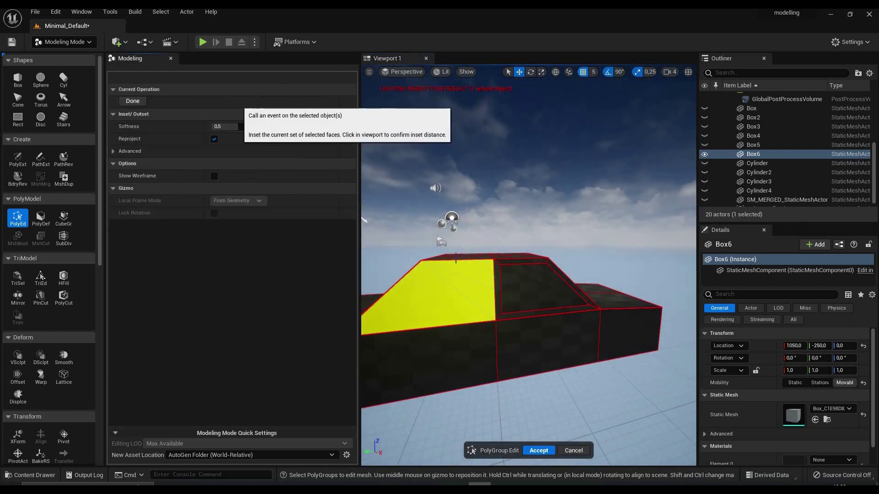
click(478, 265)
Select the inset side-window faces on both sides of the cabin and extrude them slightly inward.
right_drag(528, 275, 459, 275)
click(543, 282)
shift+click(627, 275)
right_drag(605, 185, 615, 242)
shift+click(490, 257)
shift+click(531, 250)
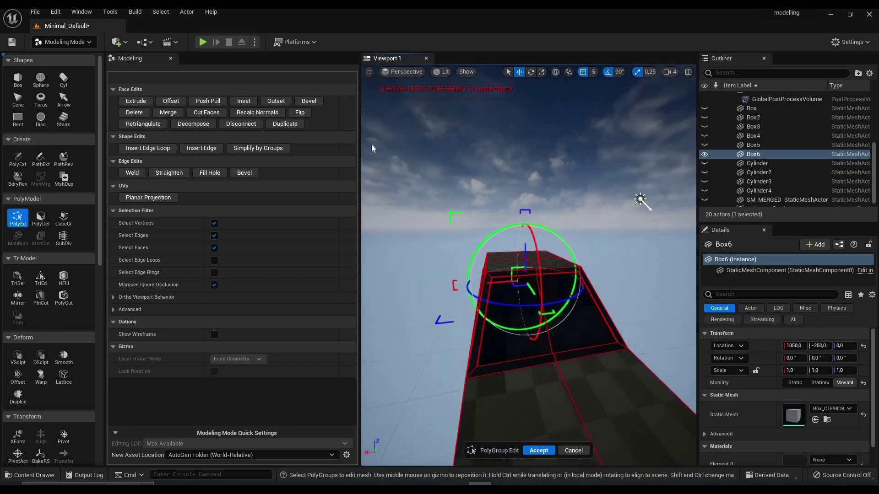
right_drag(517, 205, 565, 208)
click(145, 103)
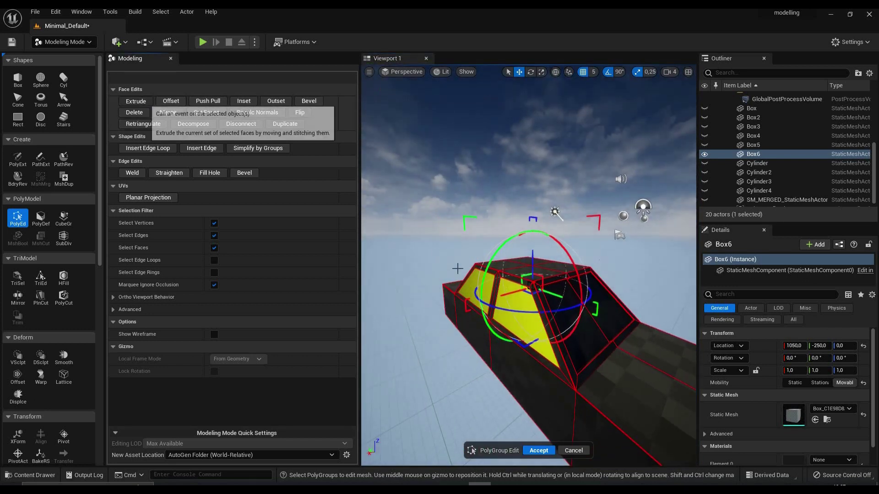
key(e)
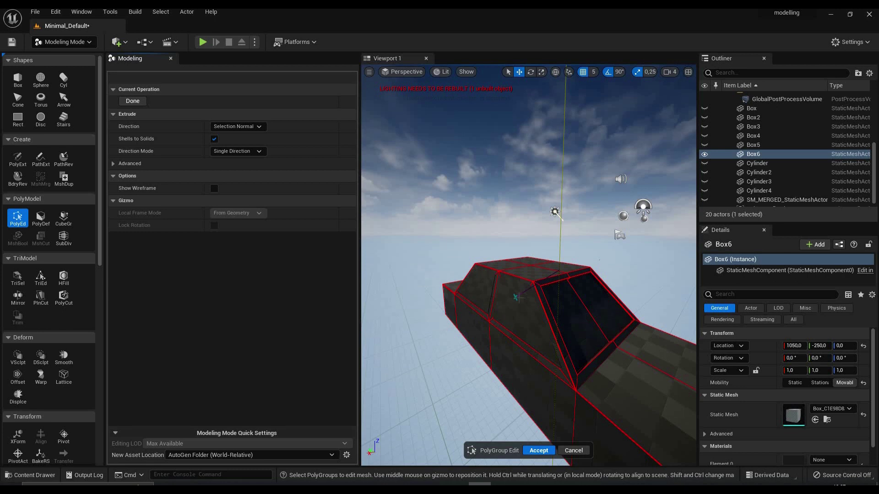
right_drag(599, 260, 594, 300)
key(w)
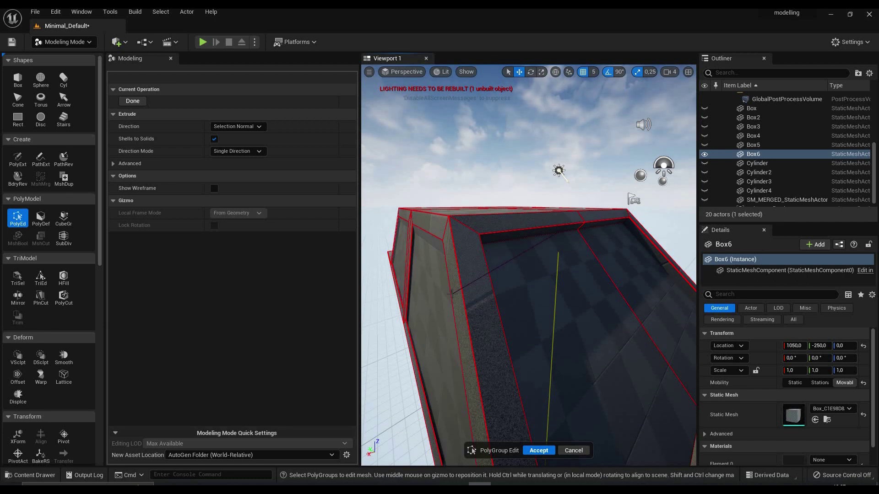
click(451, 292)
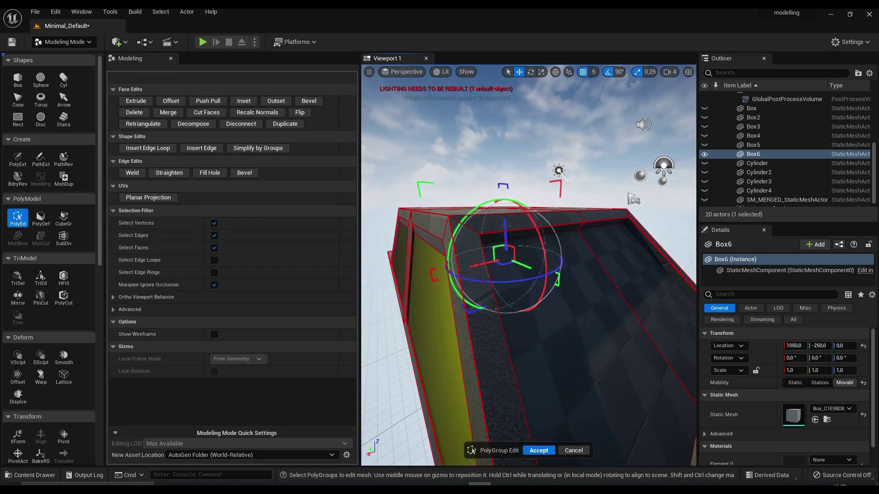
Set the position grid snap to 1 and raise the recessed side-window faces slightly.
click(507, 229)
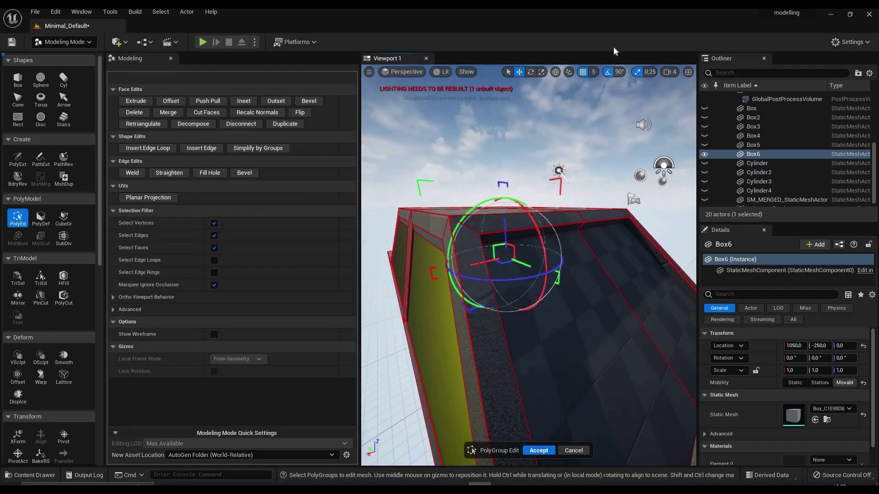
click(593, 72)
click(606, 98)
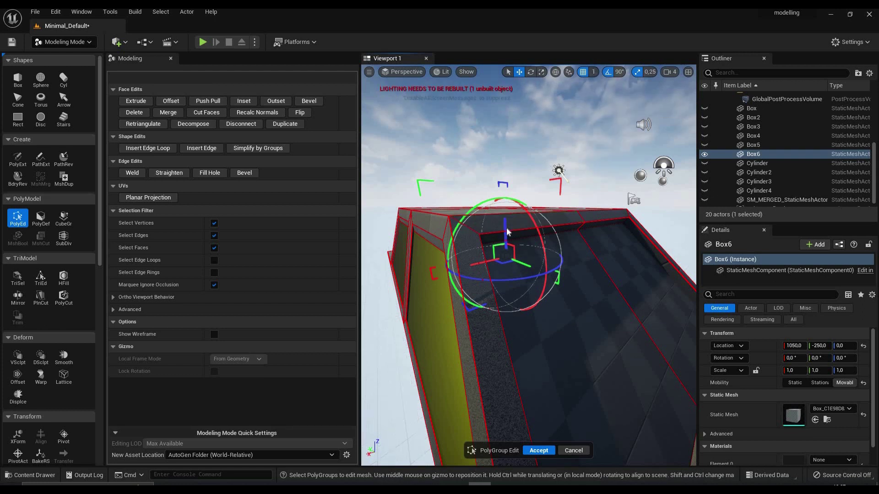
drag(507, 225, 507, 228)
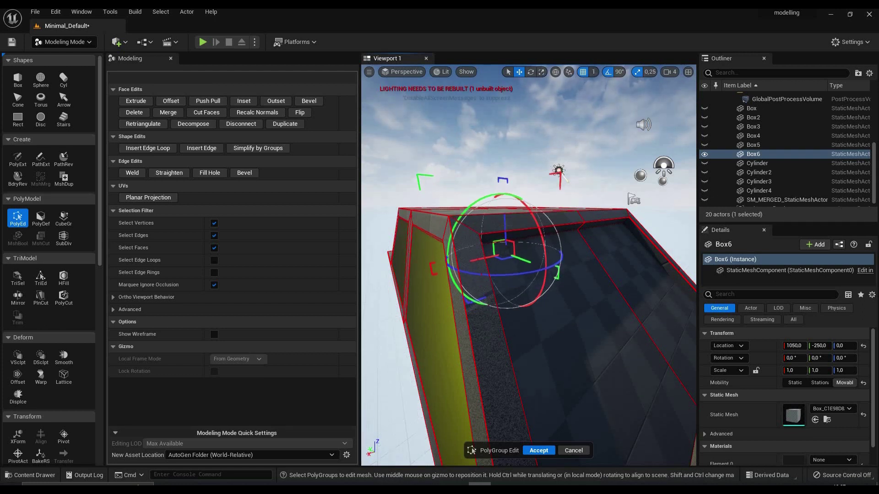
Select both sloped faces at the back of the cabin and inset them to form the rear window.
right_drag(507, 238, 517, 259)
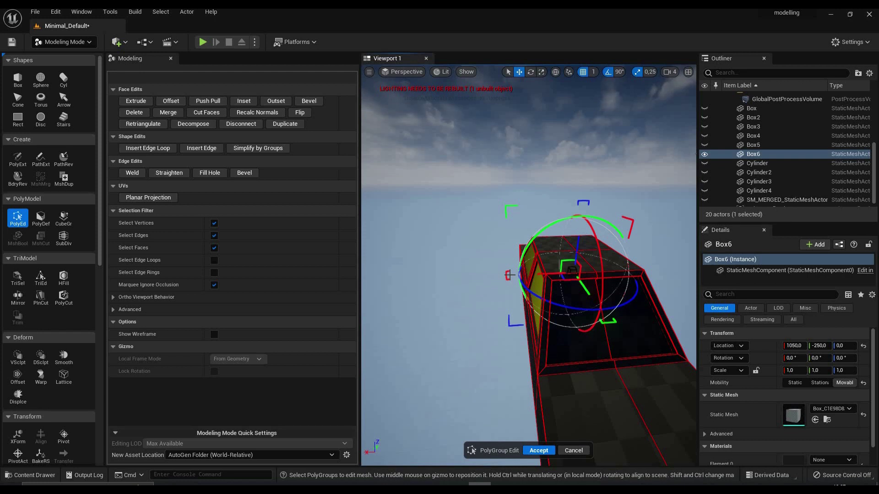
right_drag(528, 266, 508, 249)
right_drag(503, 192, 492, 263)
click(519, 279)
shift+click(559, 263)
right_drag(559, 263, 609, 259)
right_drag(518, 279, 501, 263)
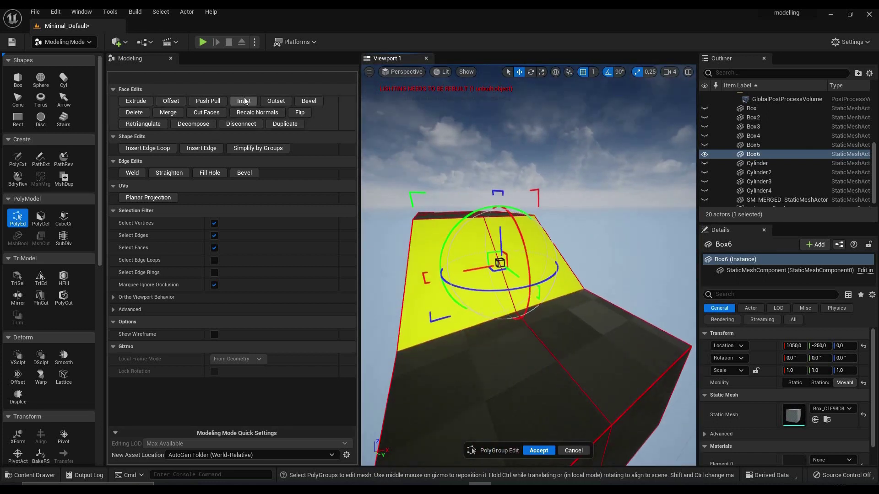
click(243, 101)
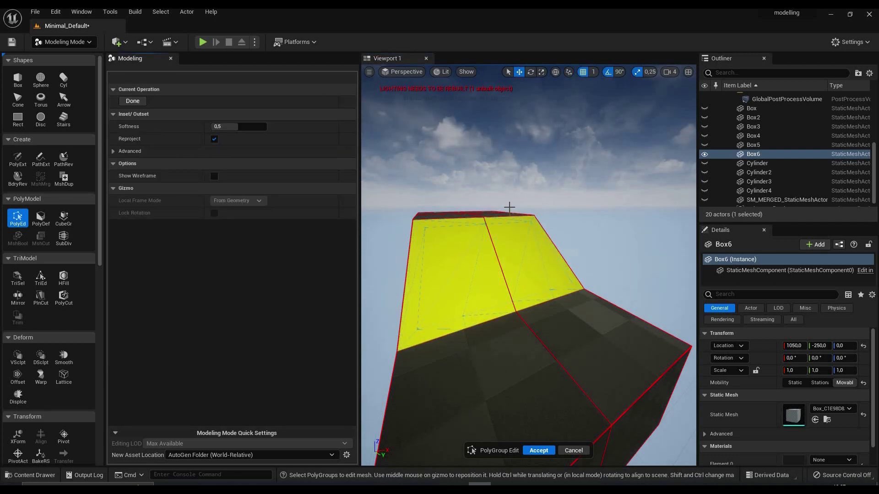
click(508, 207)
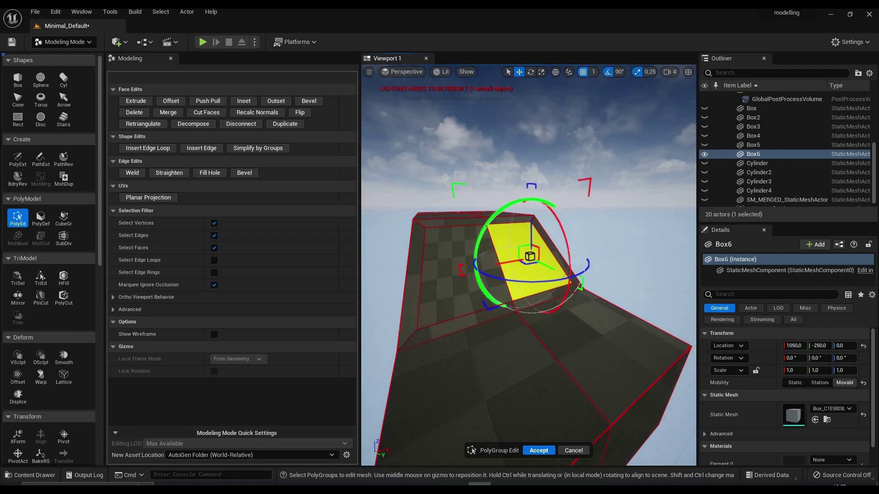
Extrude the two inset rear-window faces slightly inward to recess the glass.
click(150, 104)
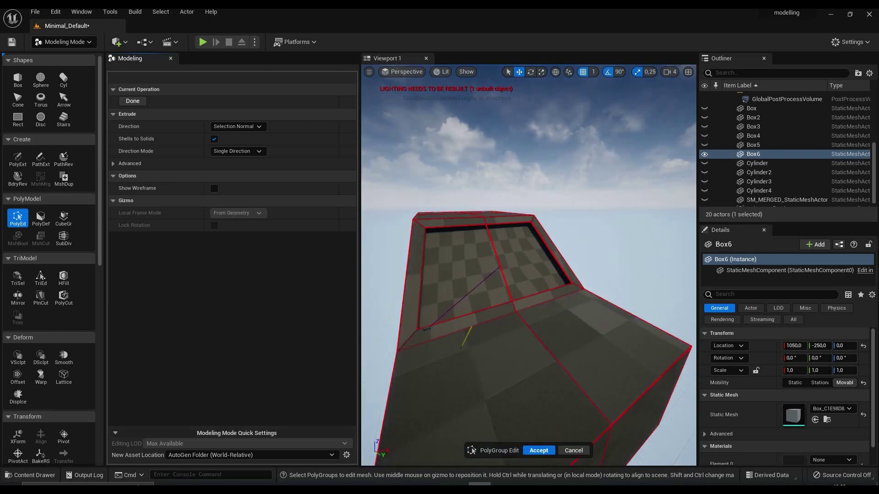
click(567, 220)
right_drag(567, 220, 617, 206)
alt+drag(503, 230, 573, 215)
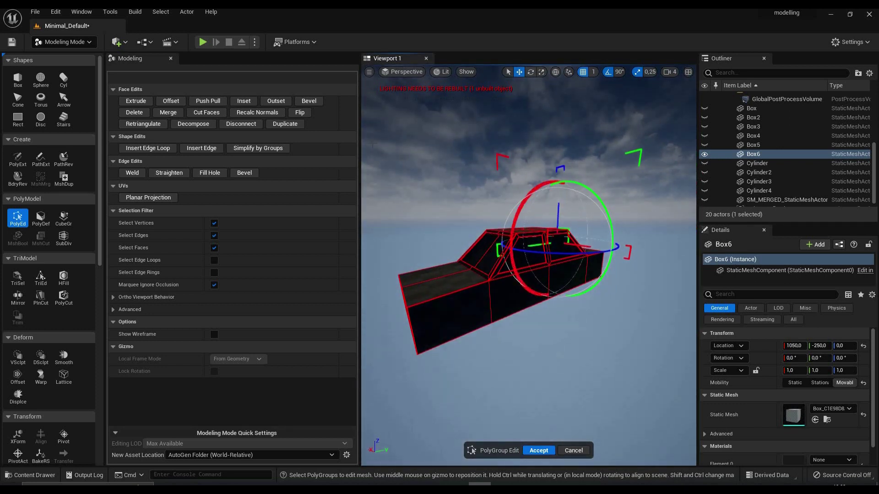
Start a new cylinder for the car's wheel and set its radius to 25.
click(64, 81)
scroll(439, 343, up, 5)
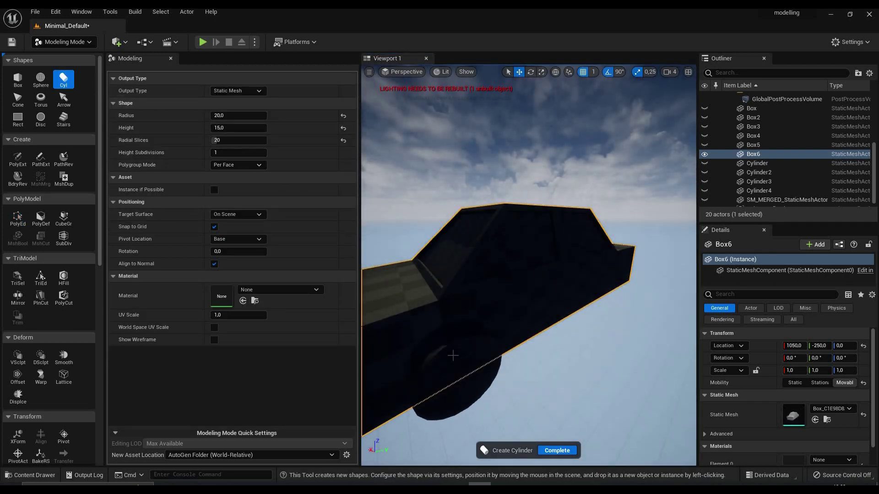
key(s)
mouse_move(453, 286)
right_down()
mouse_move(458, 320)
mouse_move(453, 289)
right_up()
scroll(471, 308, down, 5)
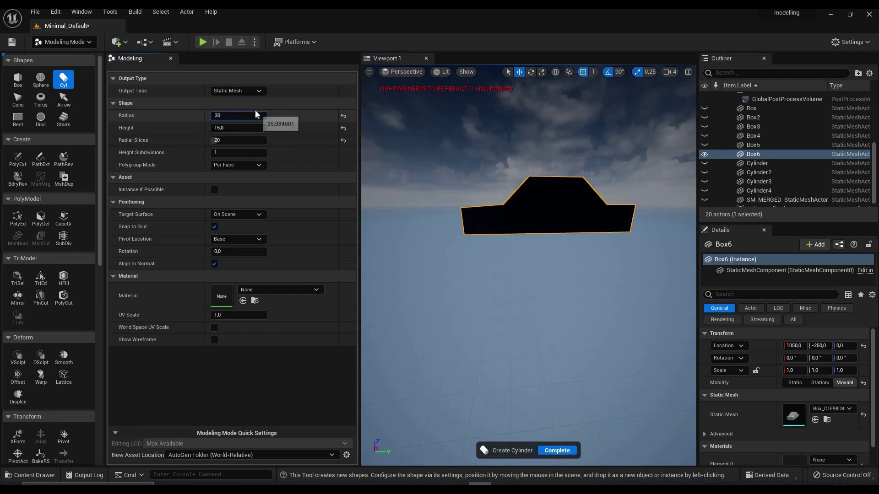
key(Return)
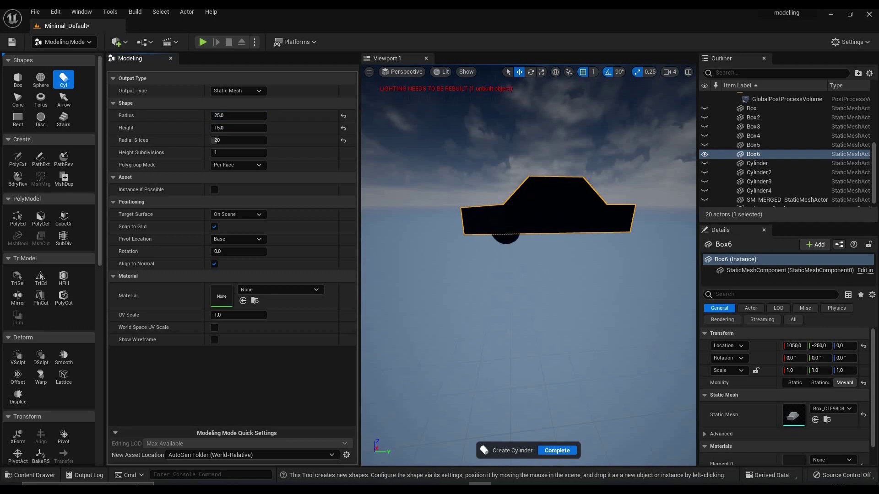
right_drag(504, 238, 555, 196)
scroll(567, 237, down, 4)
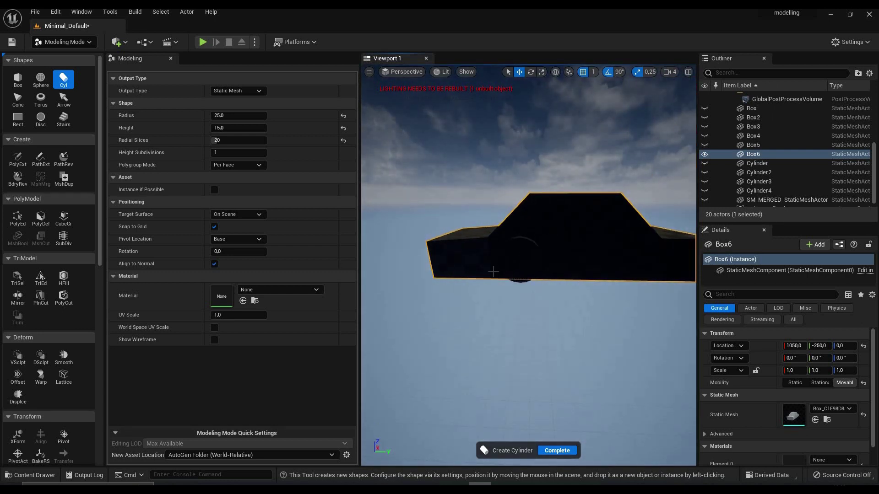
Set the position grid snap to 10 and place the wheel cylinder against the car's side at X 1000, Y -340, Z 10.
scroll(528, 266, up, 5)
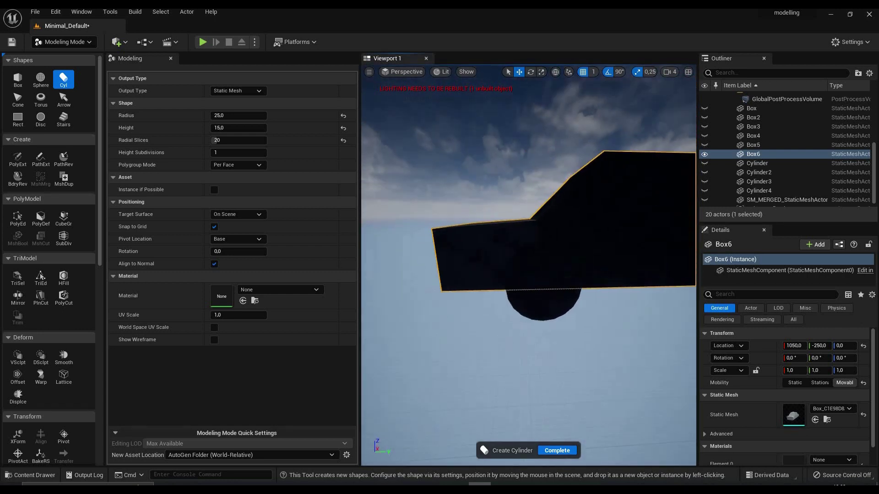
scroll(549, 278, up, 4)
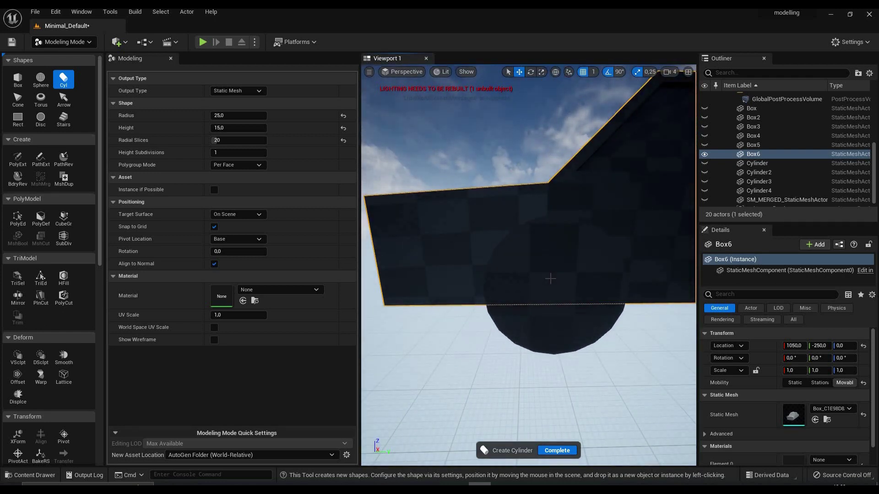
click(592, 73)
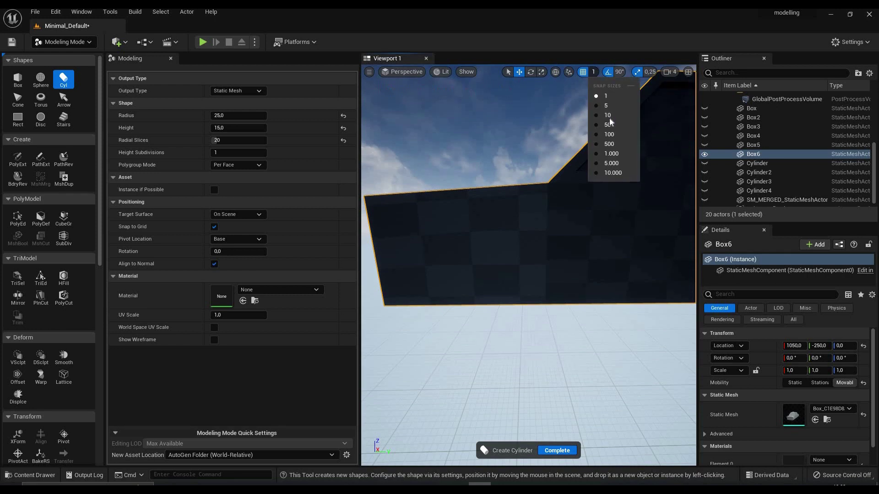
click(607, 116)
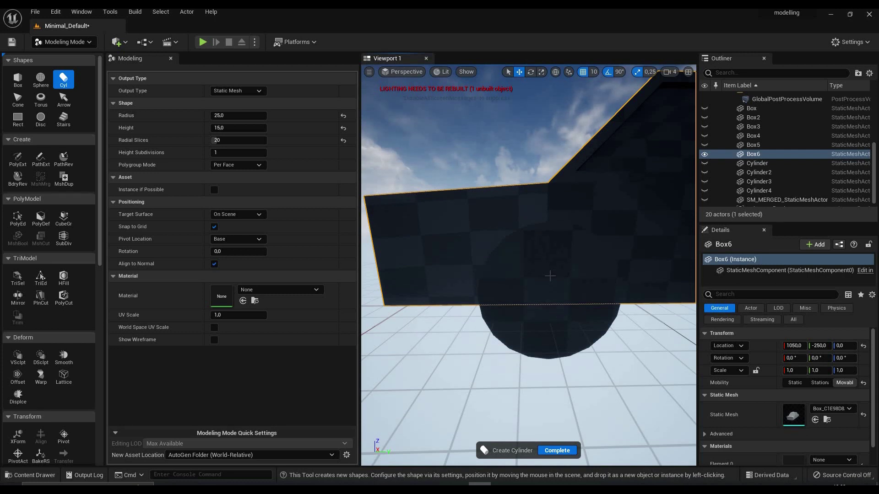
click(548, 291)
mouse_move(485, 279)
right_down()
mouse_move(457, 256)
mouse_move(494, 270)
right_up()
Open the wheel cylinder for PolyGroup editing and slightly inset its outer circular face.
click(17, 219)
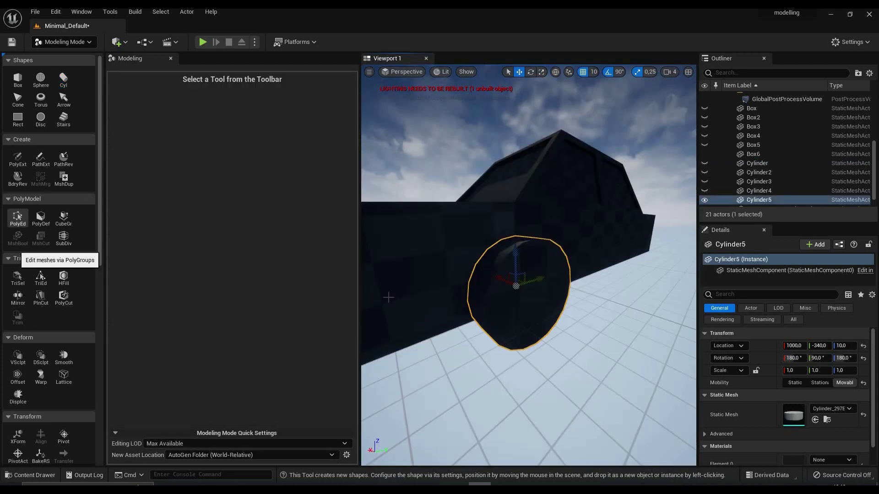
mouse_move(388, 297)
right_down()
mouse_move(362, 293)
mouse_move(389, 296)
mouse_move(373, 292)
right_up()
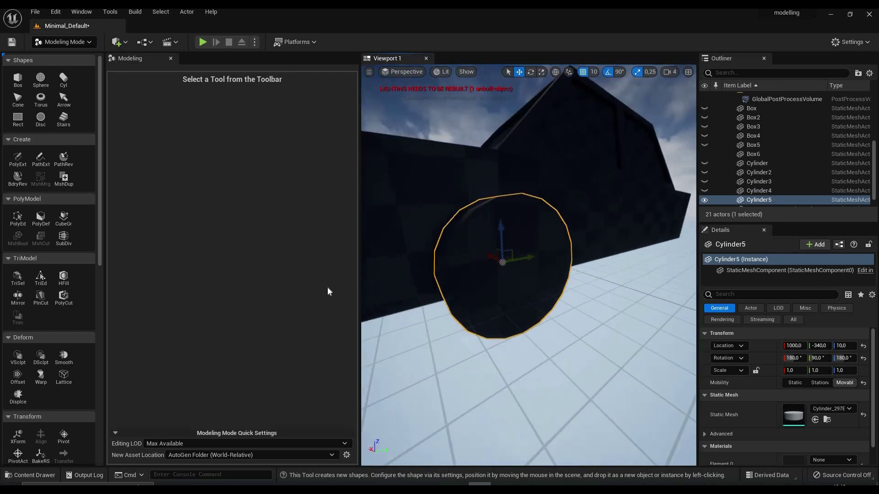
click(17, 219)
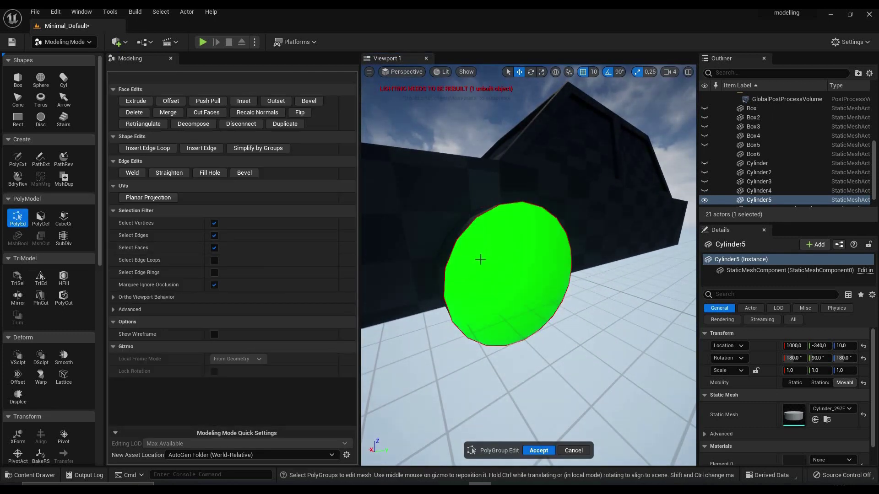
click(500, 253)
right_drag(500, 252, 501, 253)
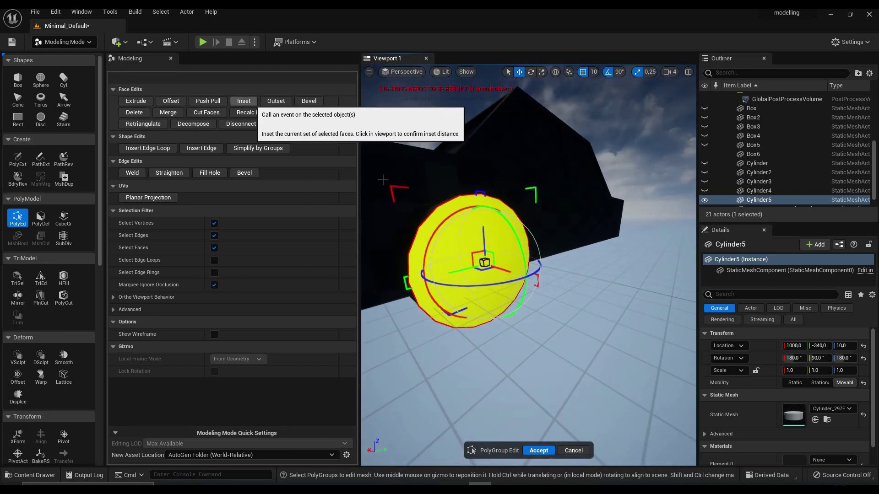
click(251, 101)
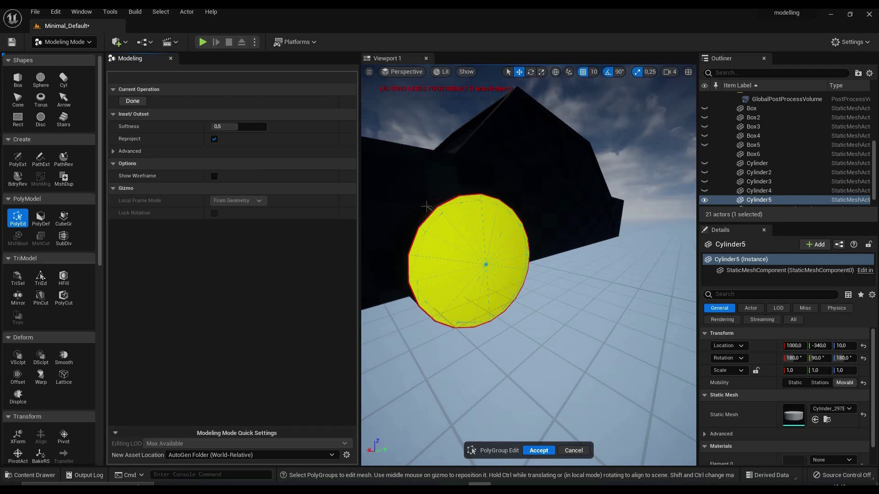
click(426, 206)
click(451, 241)
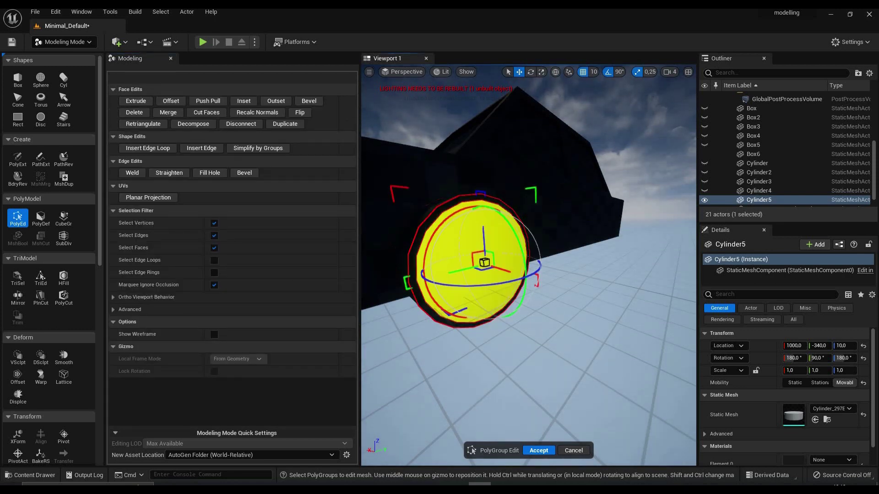
mouse_move(473, 280)
right_down()
mouse_move(426, 274)
mouse_move(499, 286)
mouse_move(449, 284)
mouse_move(499, 280)
mouse_move(473, 280)
right_up()
mouse_move(530, 268)
right_down()
mouse_move(509, 270)
mouse_move(533, 269)
right_up()
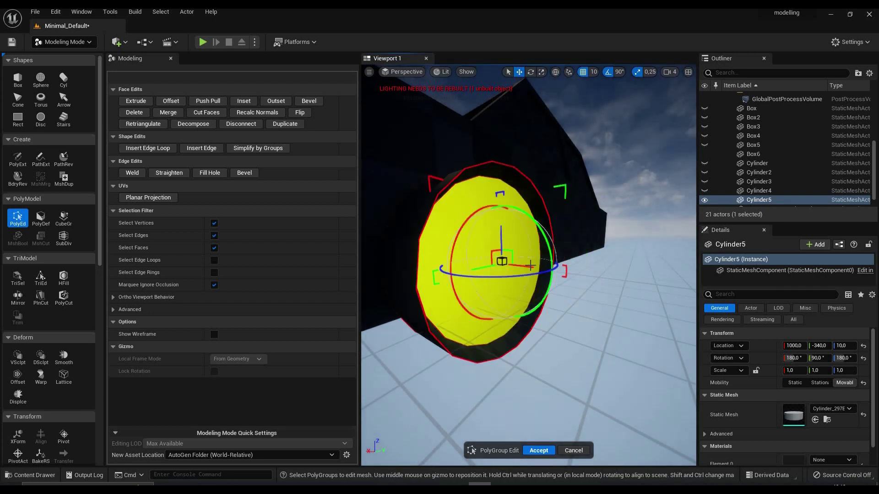
Set the position grid snap to 5 and pull the inset wheel face slightly outward to round off the tire.
click(592, 71)
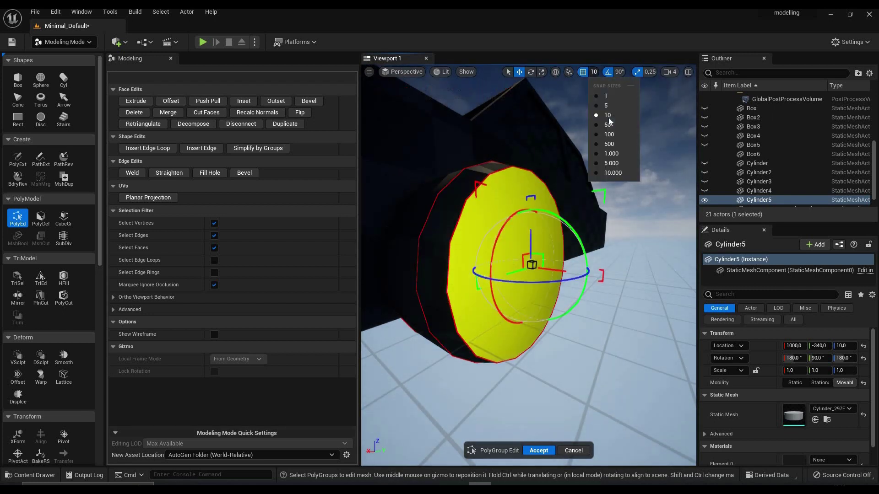
click(604, 109)
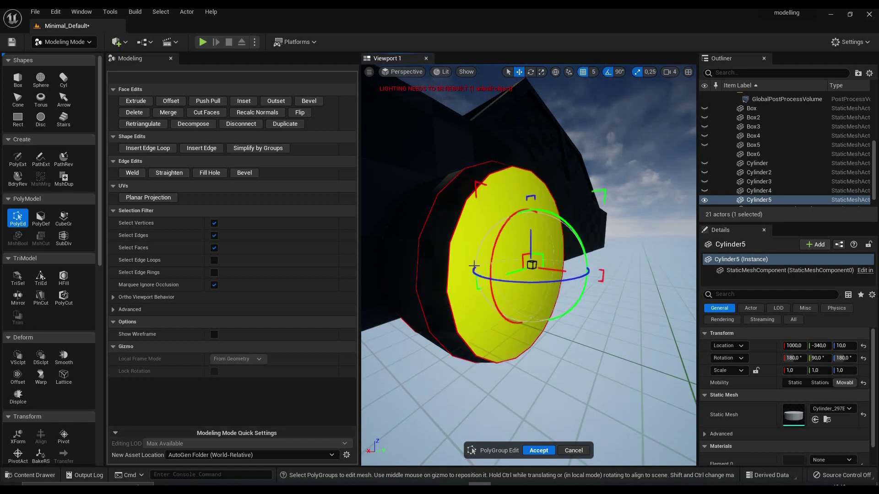
right_drag(530, 270, 582, 267)
right_drag(504, 263, 460, 260)
Inset the wheel's outer face twice more to create concentric rings for the rim.
click(243, 104)
click(243, 101)
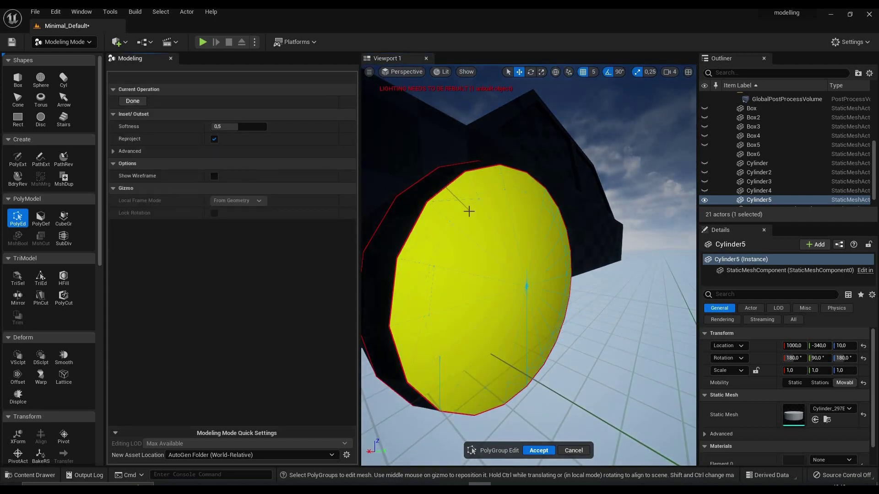
click(493, 258)
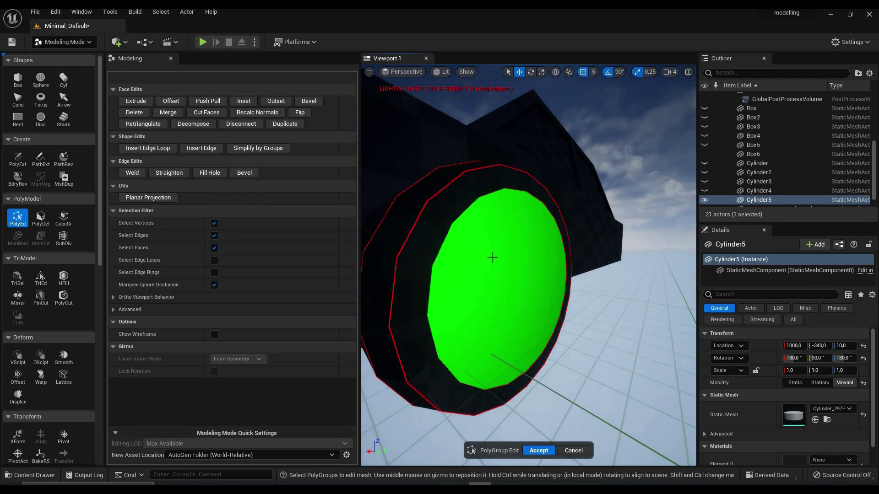
click(492, 257)
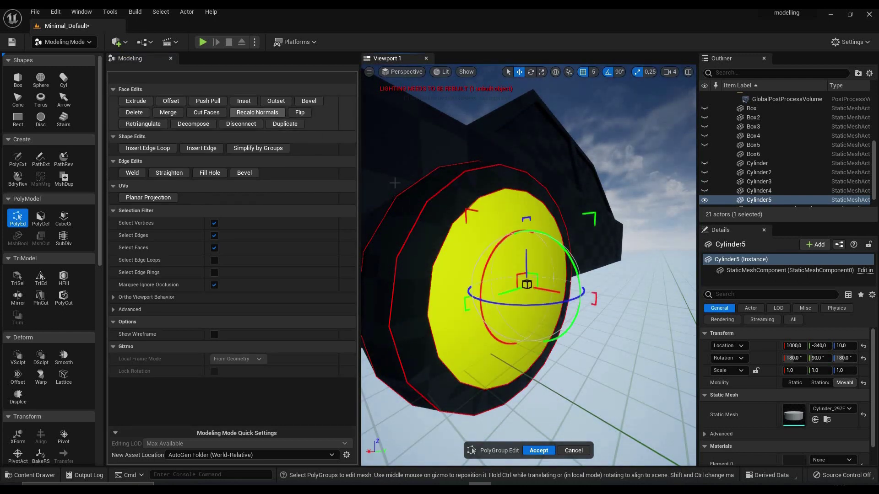
click(243, 101)
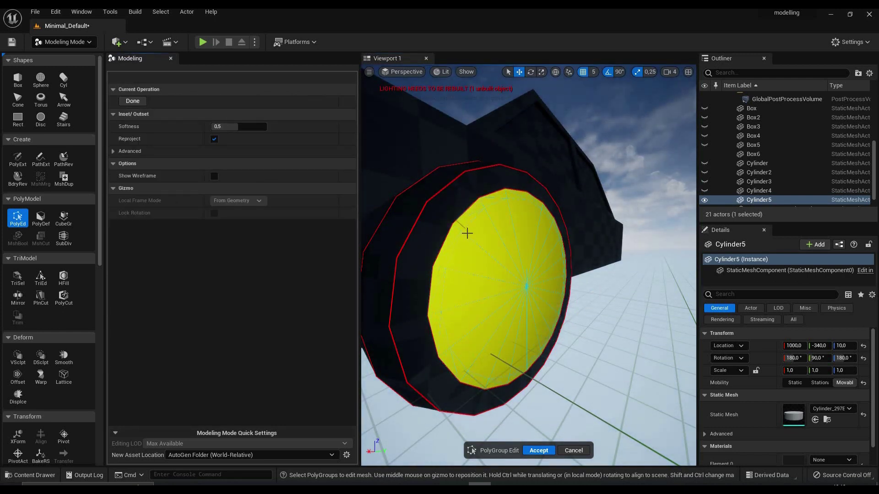
click(493, 248)
click(492, 248)
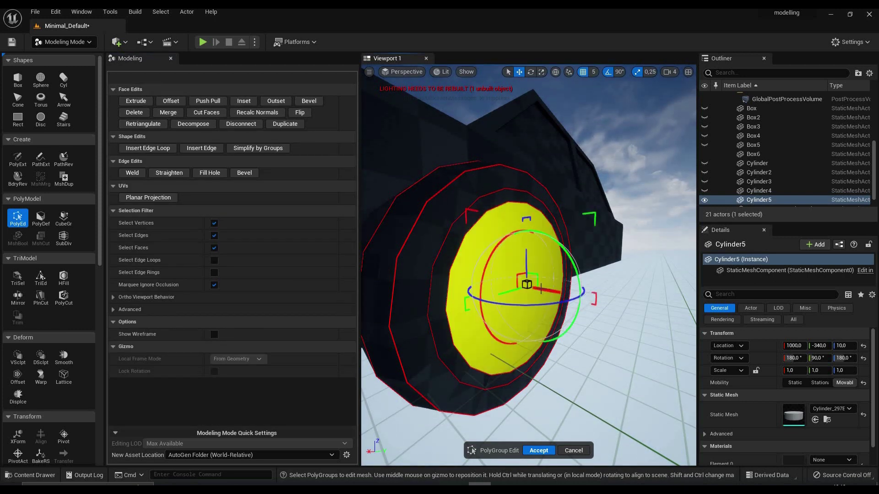
Push the innermost wheel face inward to recess the hub, and move the wheel into the car body to X 1005.
drag(547, 290, 595, 221)
mouse_move(595, 220)
right_down()
mouse_move(517, 227)
mouse_move(453, 218)
mouse_move(577, 229)
mouse_move(531, 238)
mouse_move(595, 222)
right_up()
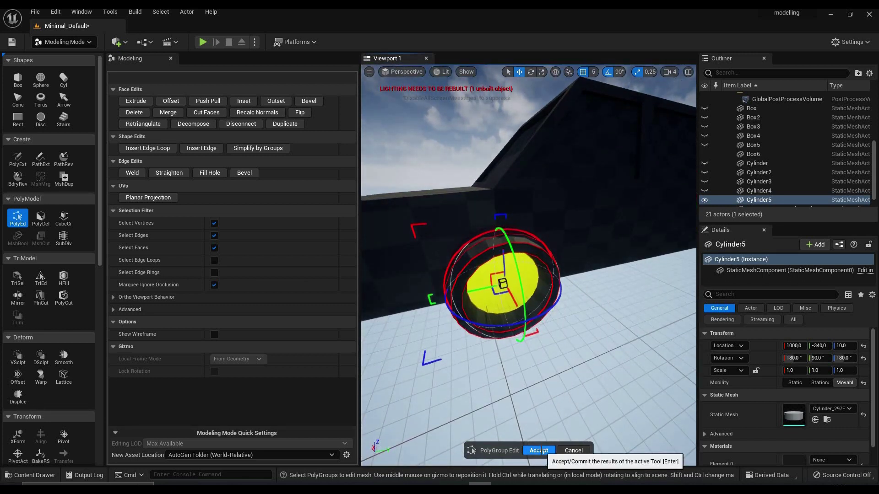
click(542, 451)
right_drag(508, 308, 581, 308)
mouse_move(495, 240)
mouse_down()
mouse_move(473, 232)
mouse_move(485, 228)
mouse_up()
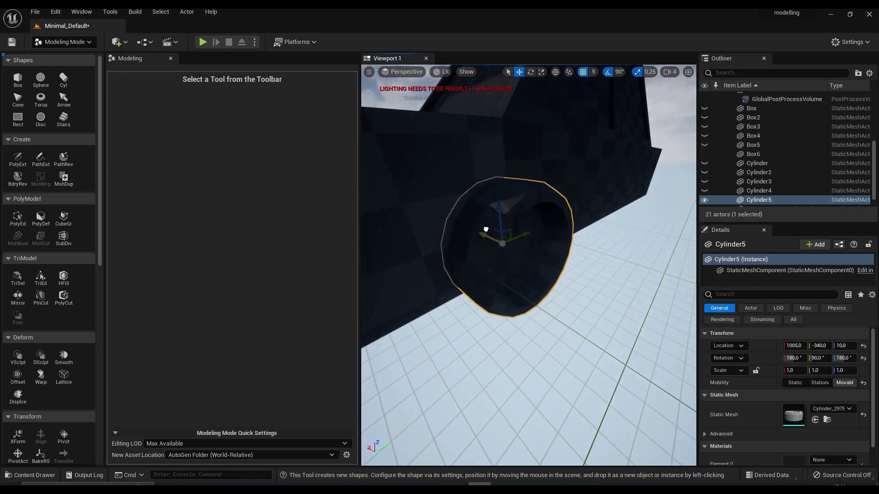
Make the wheel's hub recess shallower by moving its inner face, and shift the wheel further into the body to X 1010.
mouse_move(584, 262)
right_down()
mouse_move(594, 252)
mouse_move(629, 257)
mouse_move(584, 262)
right_up()
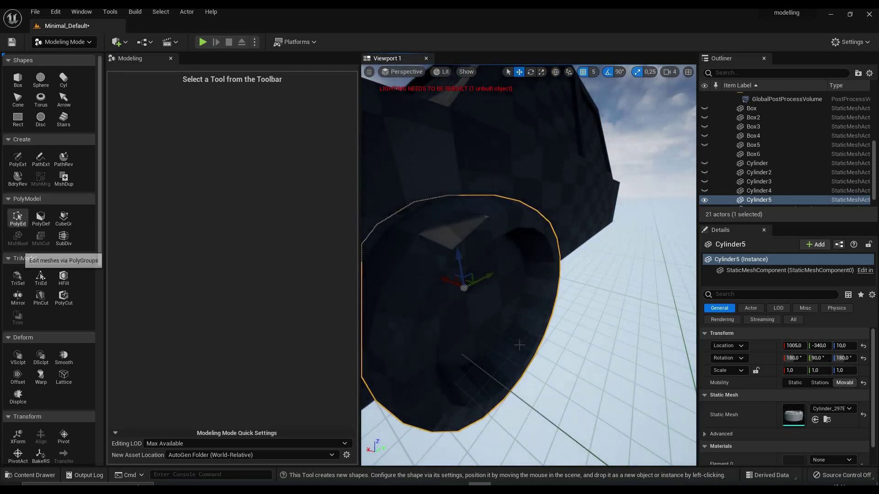
click(18, 218)
click(513, 310)
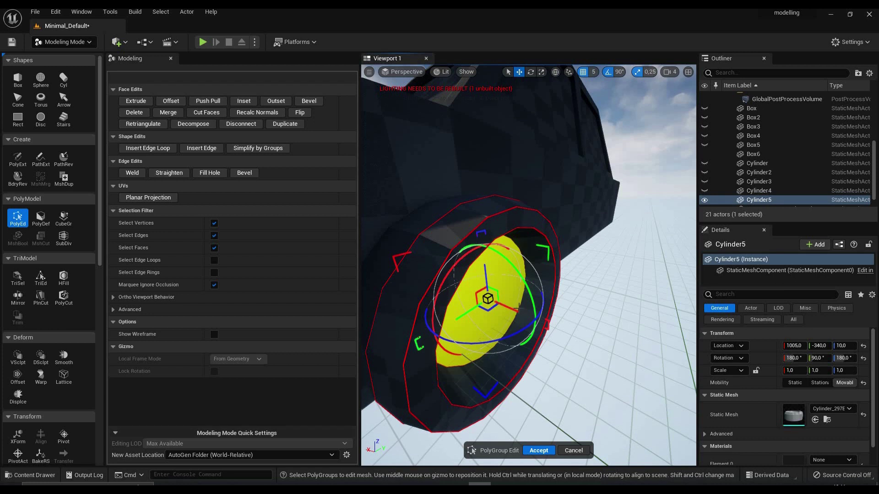
key(ctrl+z)
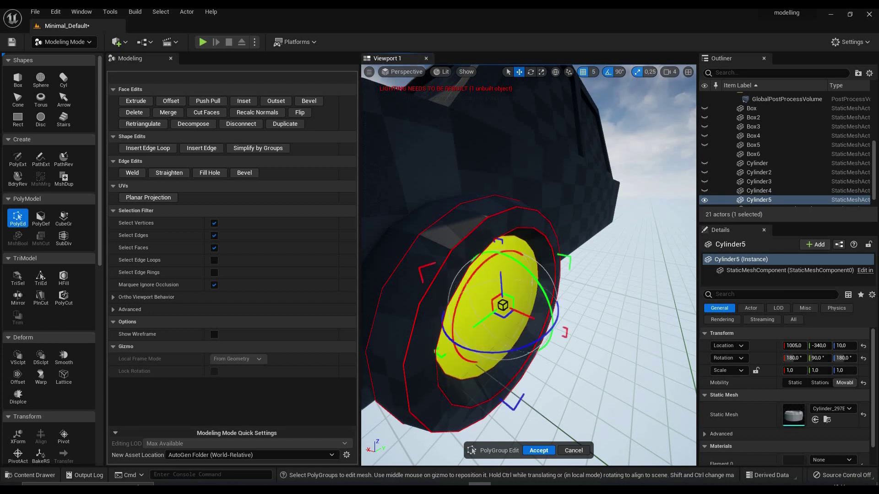
click(538, 451)
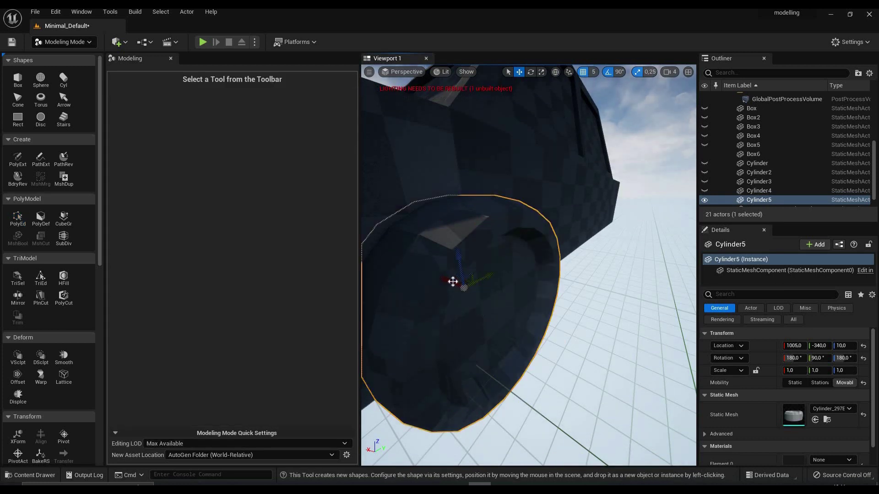
drag(449, 282, 438, 273)
right_drag(457, 279, 550, 285)
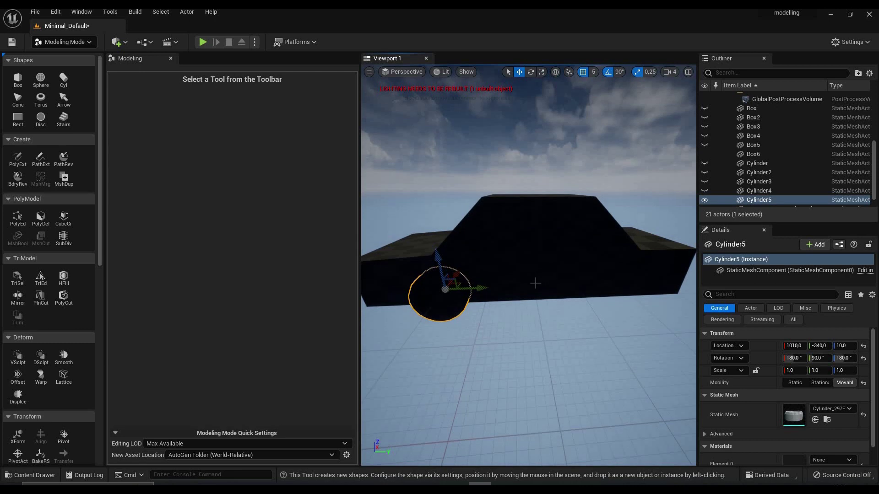
Duplicate the finished wheel and move the copy along the car's side to Y -160.
key(ctrl+d)
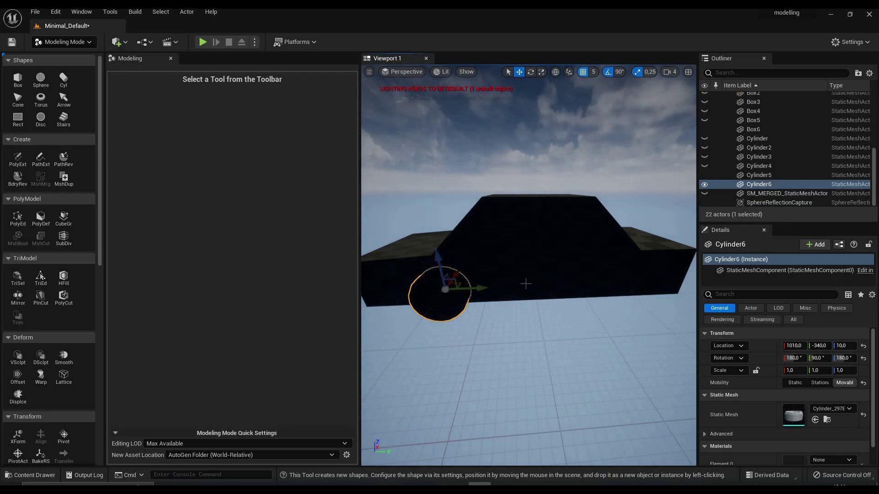
drag(479, 288, 647, 296)
right_drag(591, 321, 578, 282)
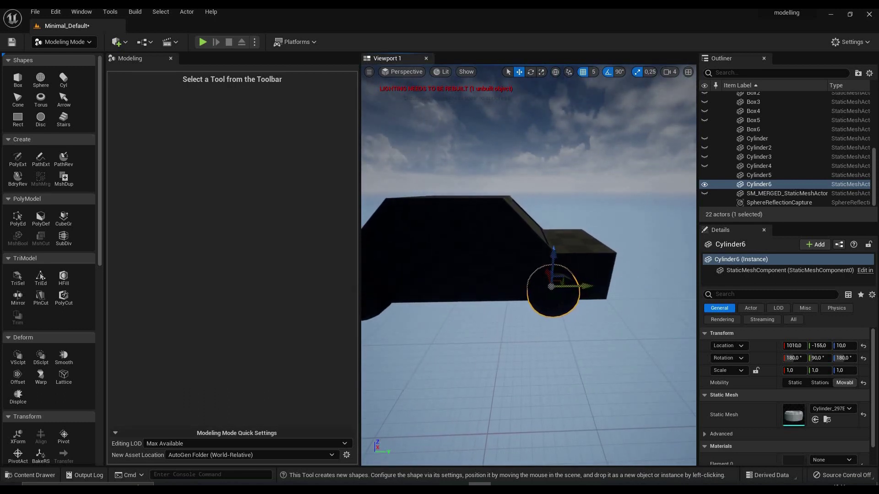
drag(580, 289, 576, 289)
right_drag(531, 329, 439, 305)
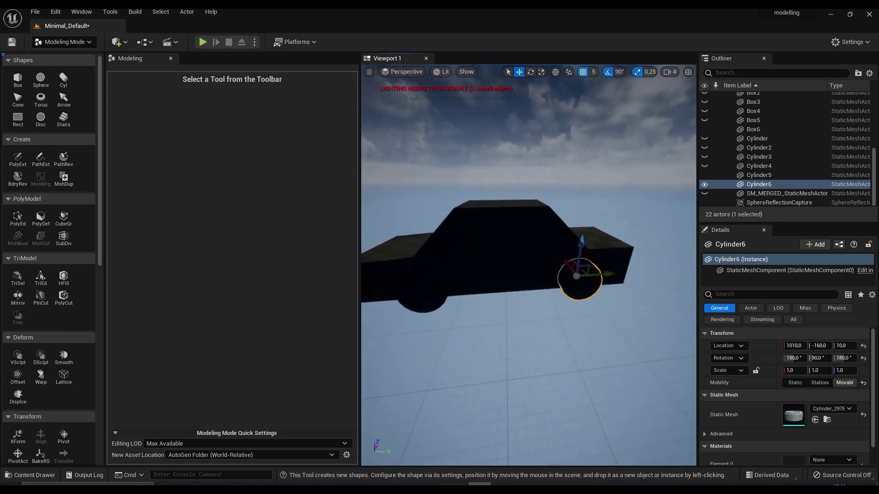
Select both wheels on the car's side together.
click(438, 305)
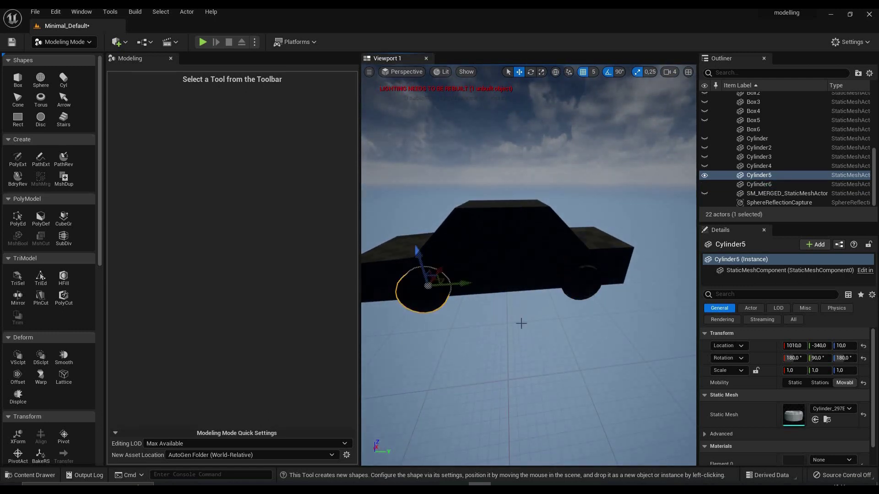
ctrl+click(581, 284)
key(f)
scroll(558, 197, down, 6)
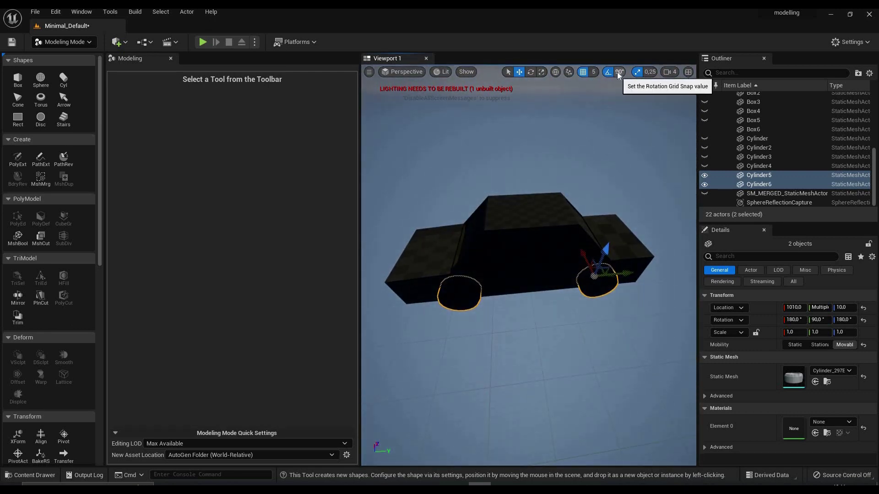
Try rotating the two selected wheels together with the 90° rotation snap.
click(530, 72)
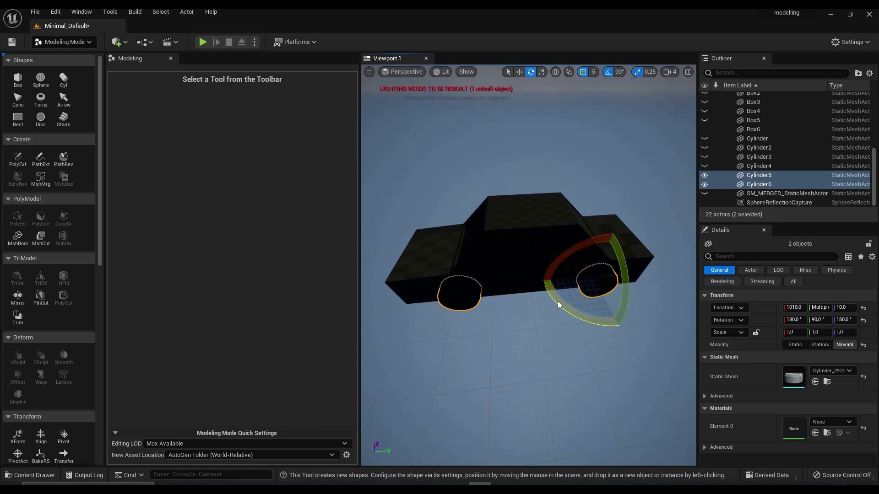
drag(579, 241, 540, 280)
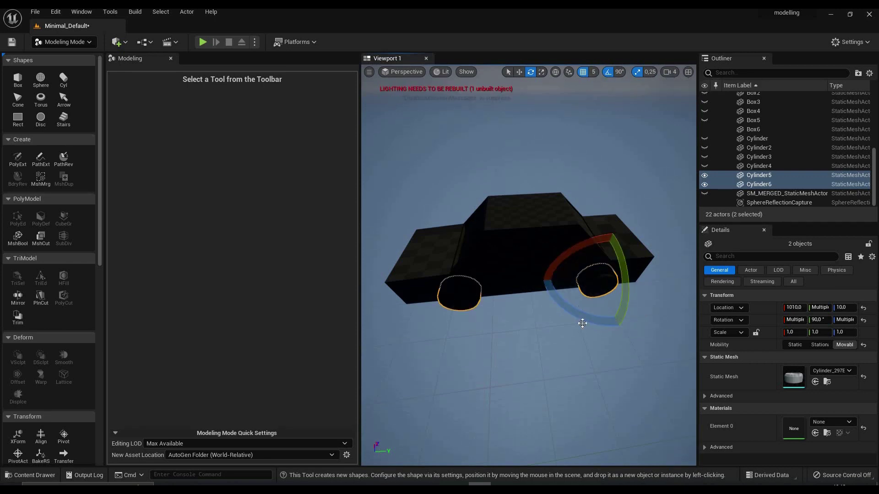
click(508, 72)
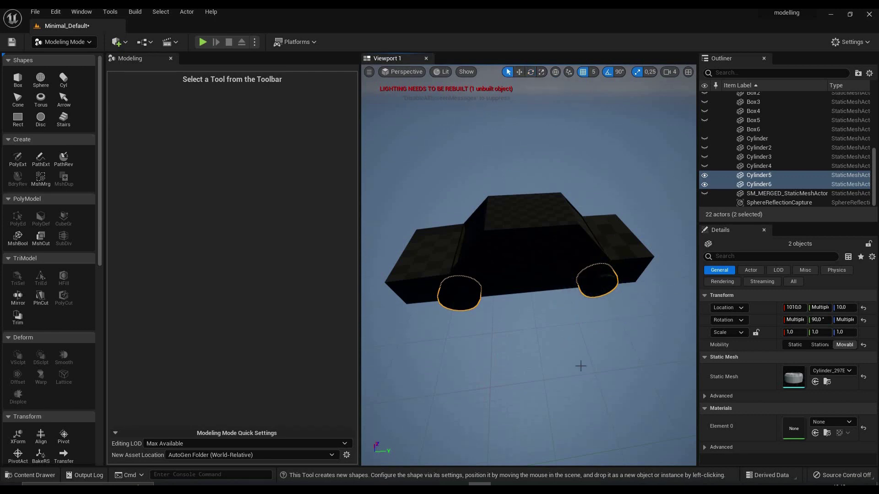
Duplicate both wheels and rotate the copies so they face the opposite side of the car.
key(ctrl+d)
click(531, 73)
drag(578, 245, 627, 353)
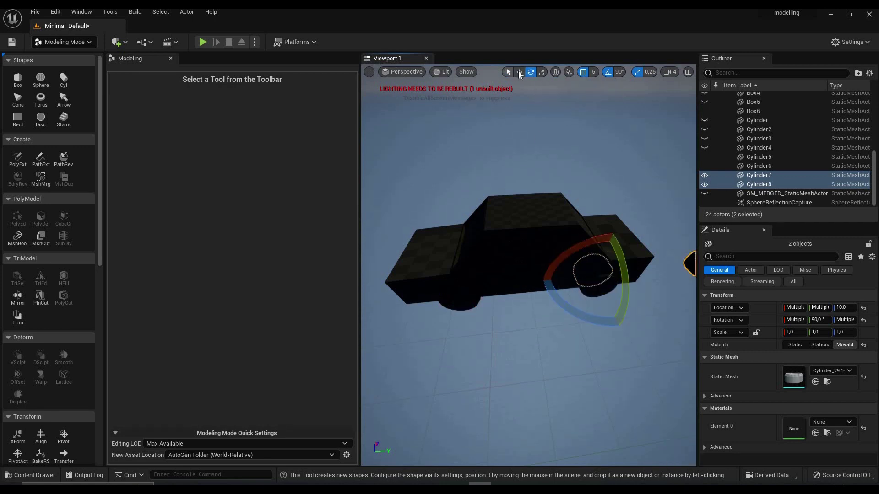
Move the duplicated wheels across to the opposite side of the car, lined up with the original pair.
click(519, 73)
drag(629, 273, 497, 289)
right_drag(502, 229, 502, 229)
drag(502, 230, 518, 252)
right_drag(533, 265, 534, 266)
drag(531, 265, 433, 271)
right_drag(433, 272, 433, 271)
right_drag(470, 353, 470, 353)
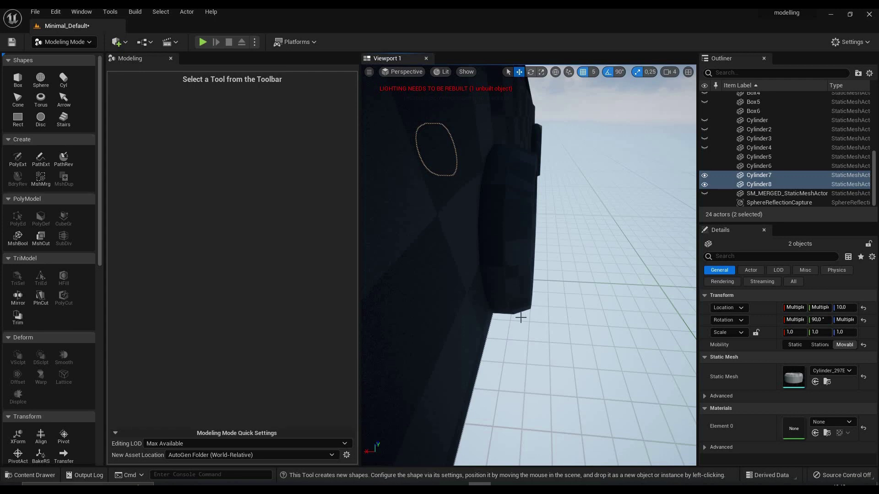
Shift the duplicated wheels toward the body so they sit partly inside the car's opposite side.
right_drag(525, 202, 525, 202)
right_drag(425, 247, 515, 312)
scroll(516, 312, down, 2)
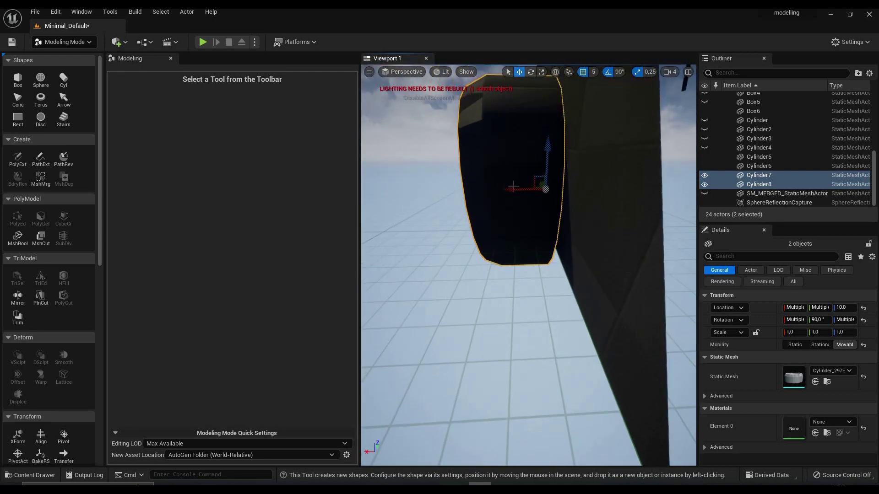
drag(515, 189, 538, 186)
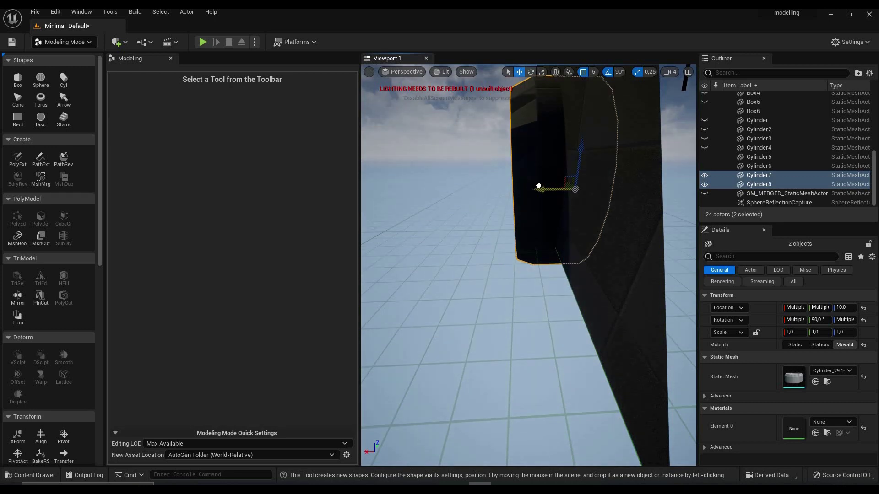
right_drag(632, 220, 407, 265)
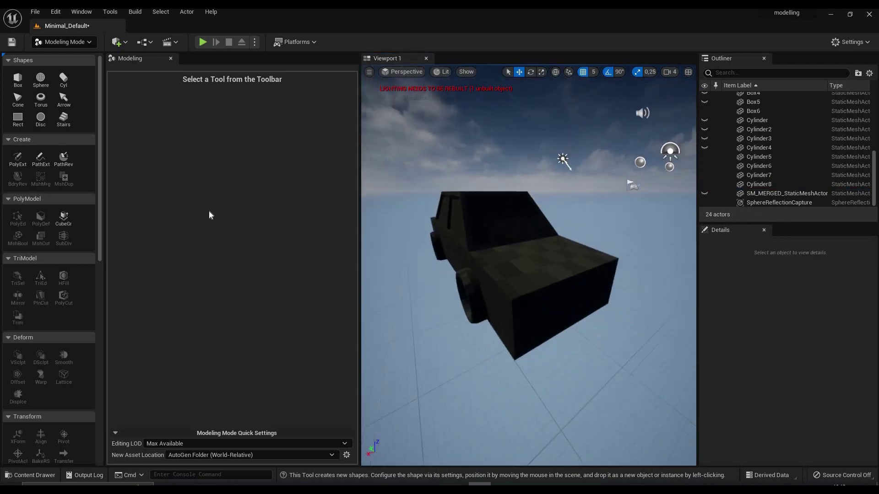
Start a new box shape with width, depth and height all set to 20.
click(19, 82)
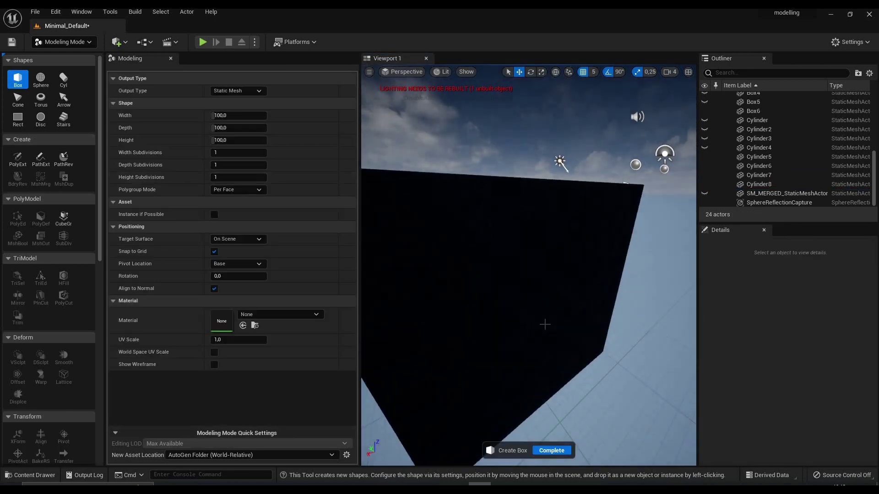
right_drag(560, 307, 520, 337)
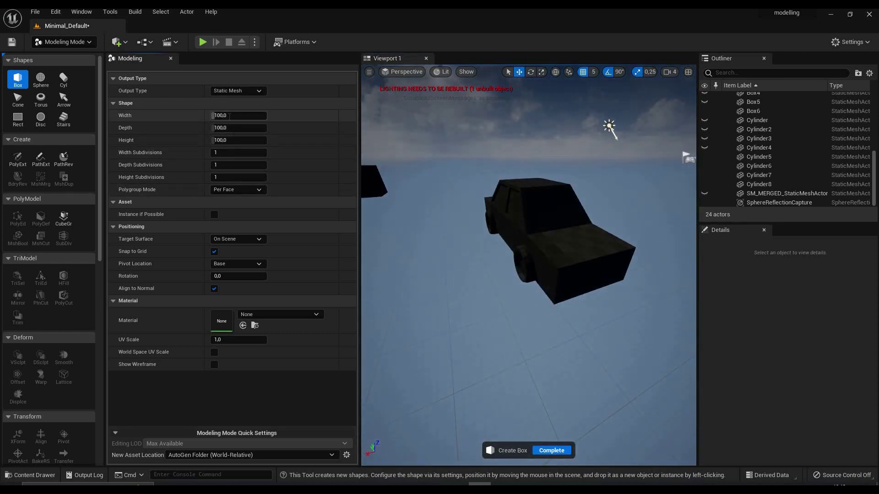
text(0)
key(Tab)
text(20)
key(Tab)
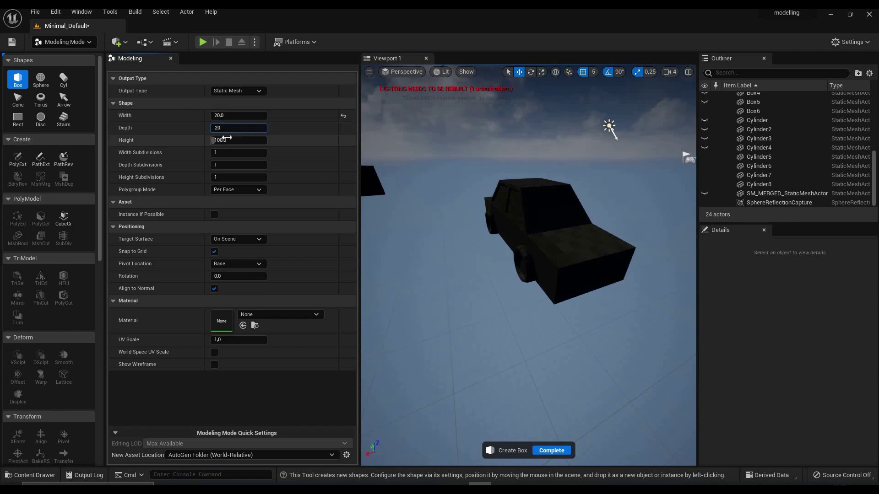
text(20)
key(Return)
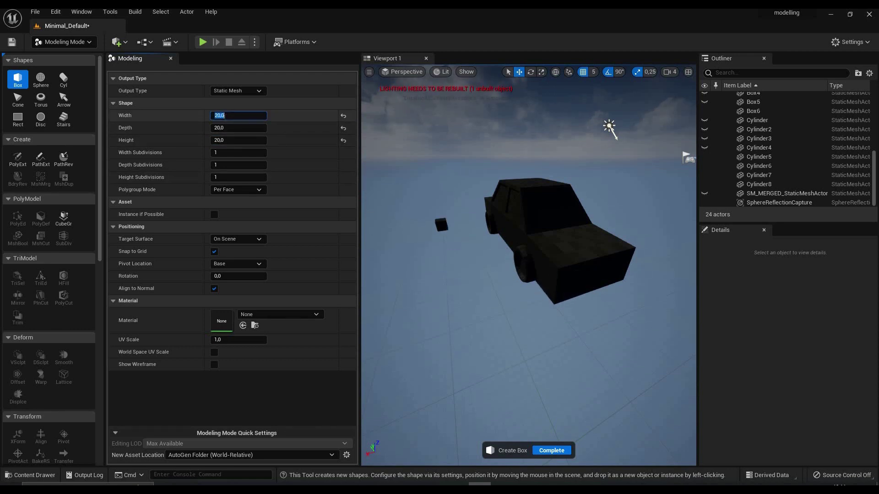
Try a box width of 35 against the car's front, and set the width back to 20.
click(239, 114)
text(35)
key(Return)
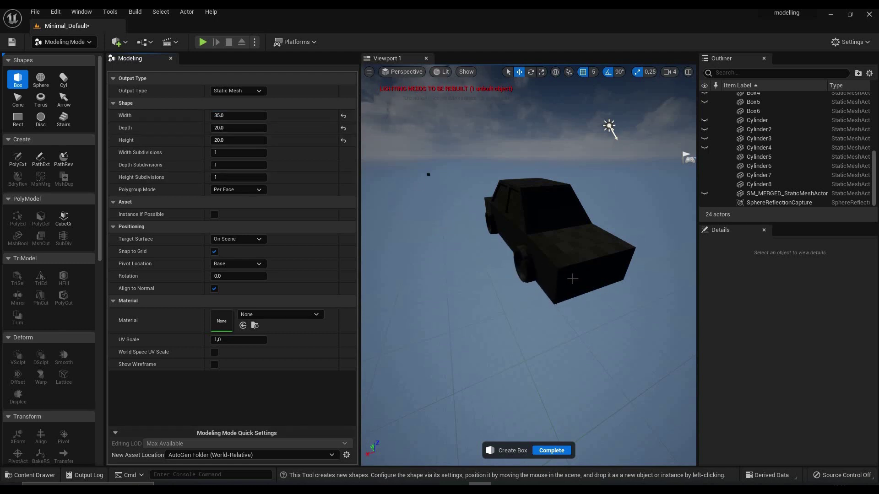
click(231, 115)
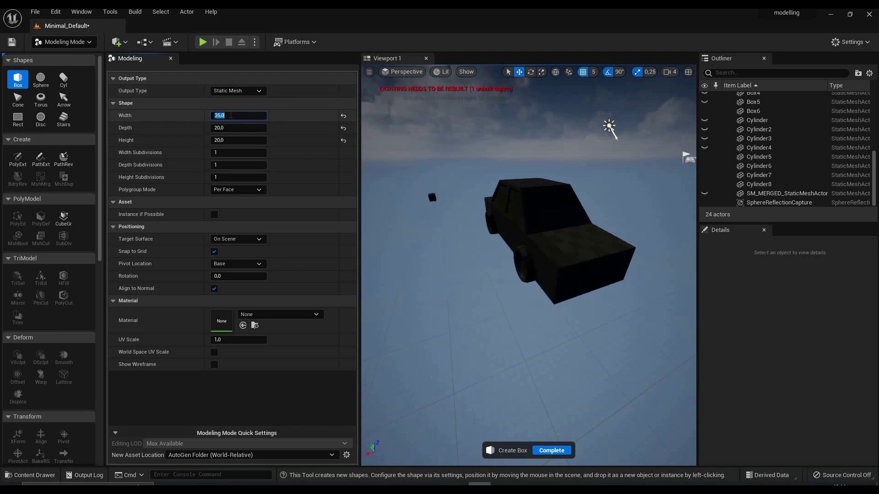
text(20)
click(230, 108)
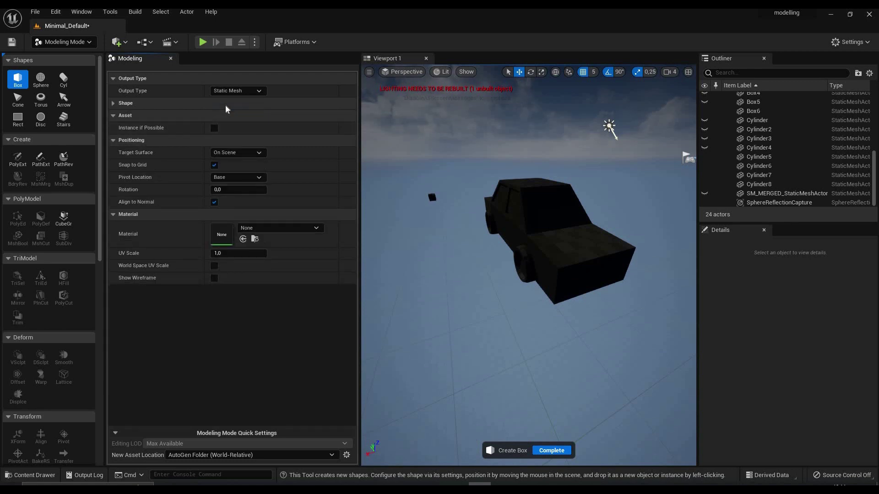
Set the box's depth to 35 and preview it against the car's front face.
click(223, 105)
click(227, 128)
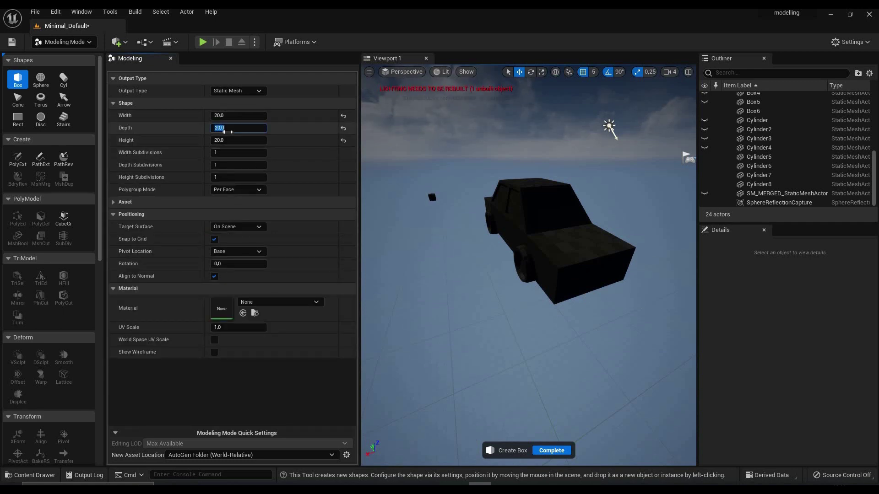
text(35)
key(Return)
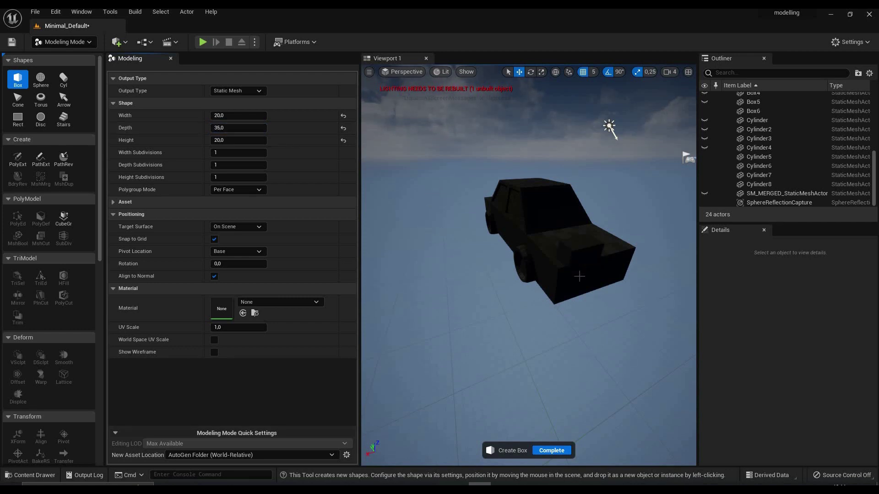
Resize the box for a headlight, with height 10, width 15 and depth 30.
right_drag(588, 280, 529, 265)
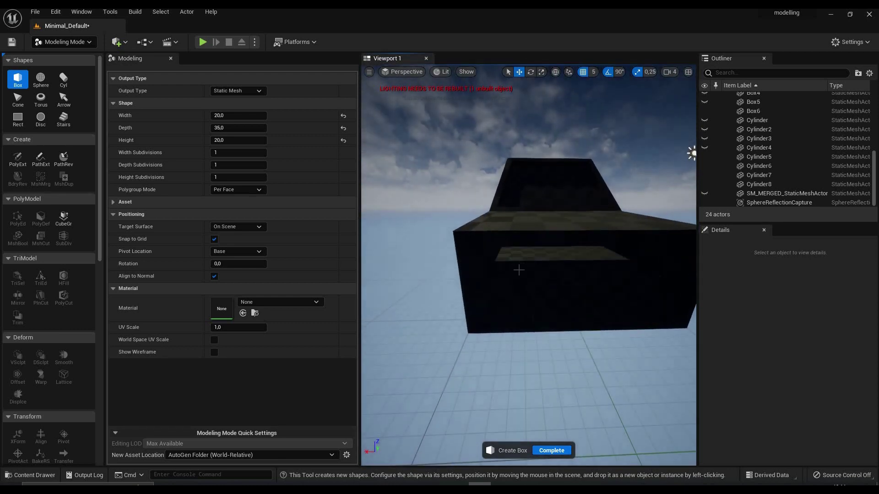
click(231, 141)
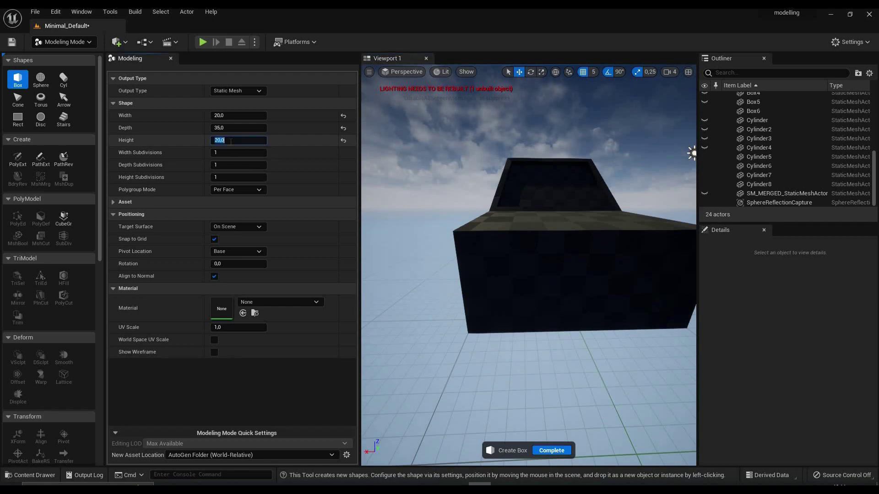
text(10)
key(Return)
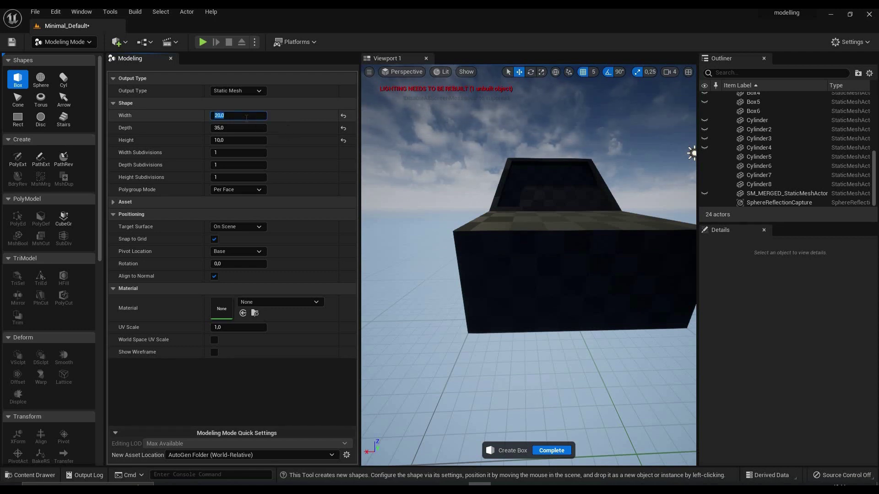
click(224, 128)
key(Return)
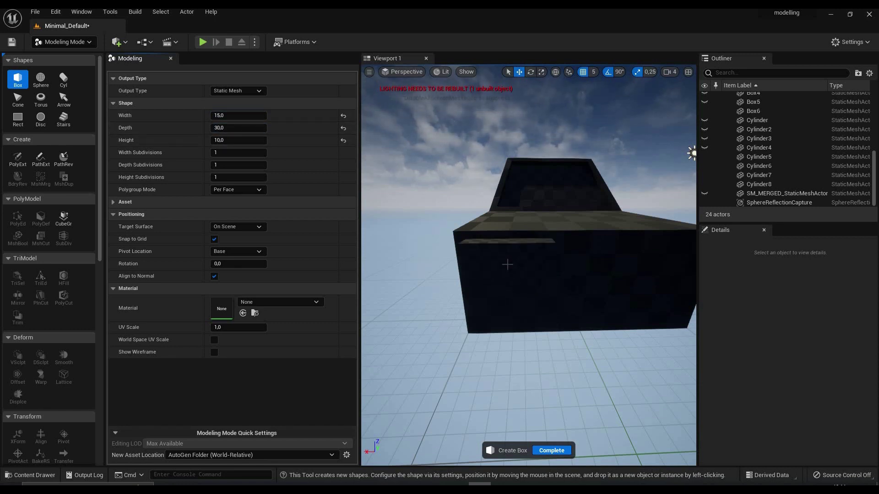
Place the headlight box on one half of the car's front face at X 1080, Y -410, Z 35, and finish box creation.
click(508, 335)
mouse_move(512, 344)
right_down()
mouse_move(567, 350)
mouse_move(519, 359)
right_up()
key(a)
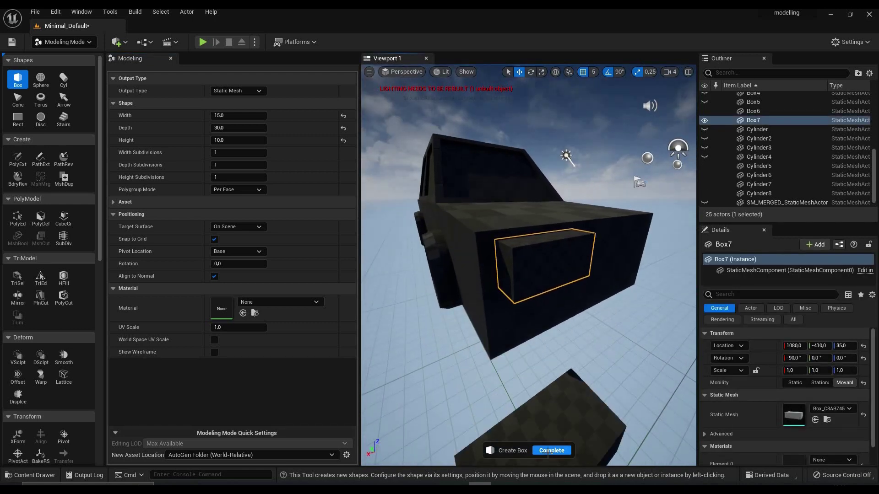
click(551, 450)
Edit the headlight box's polygroups and inset its front face to form a narrow border.
click(17, 218)
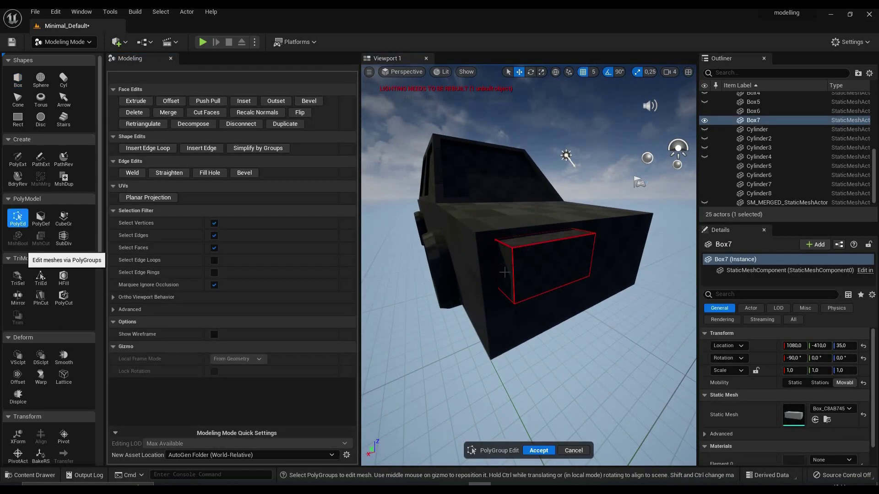
click(547, 270)
key(d)
right_drag(547, 271, 506, 270)
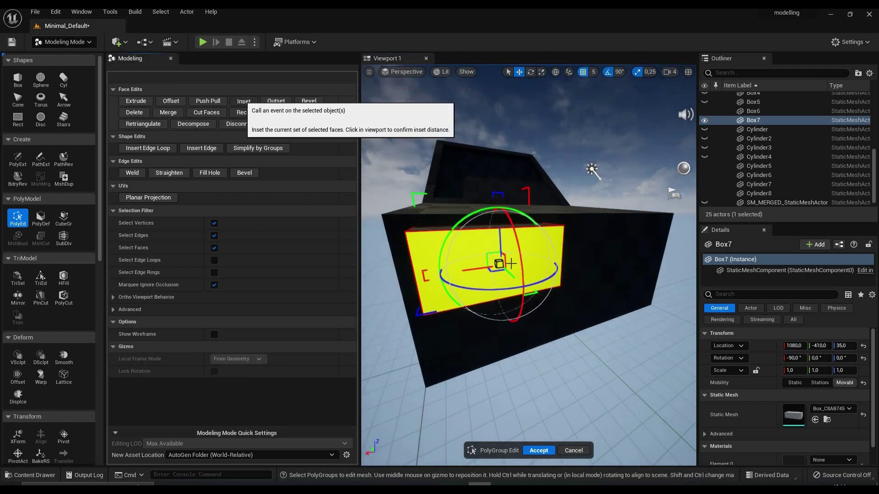
click(243, 101)
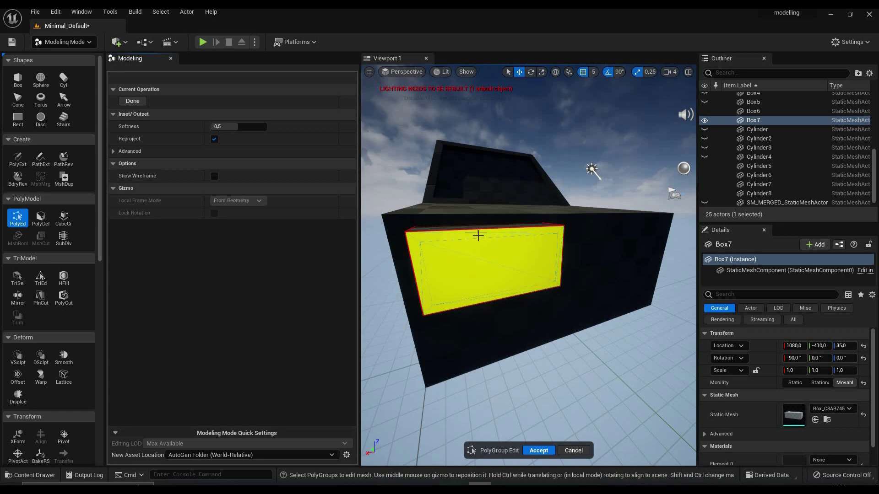
click(478, 271)
Extrude the headlight's inset face inward with the position grid snap set to 1, and accept the mesh edit.
click(468, 256)
key(a)
right_drag(467, 256, 511, 257)
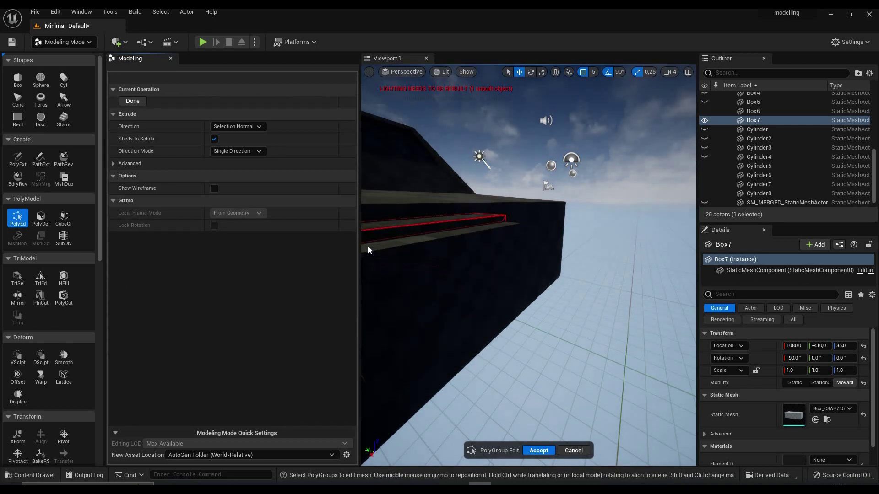
right_drag(436, 262, 448, 272)
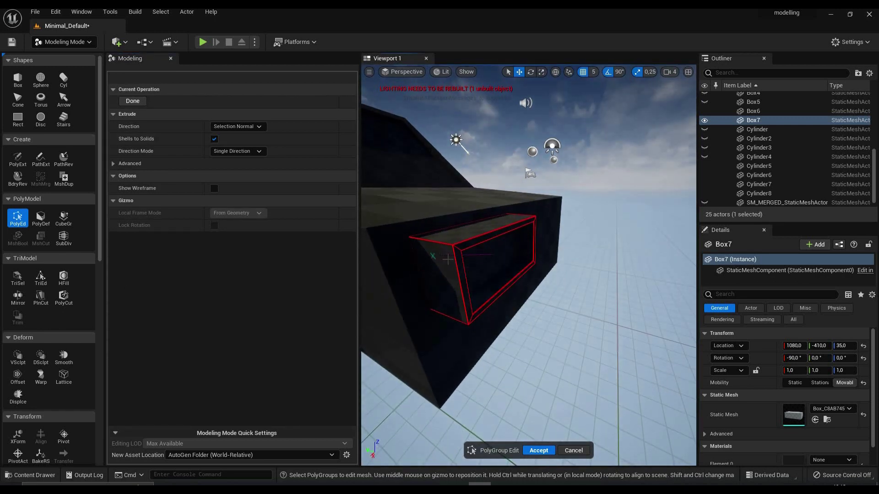
click(593, 71)
click(604, 94)
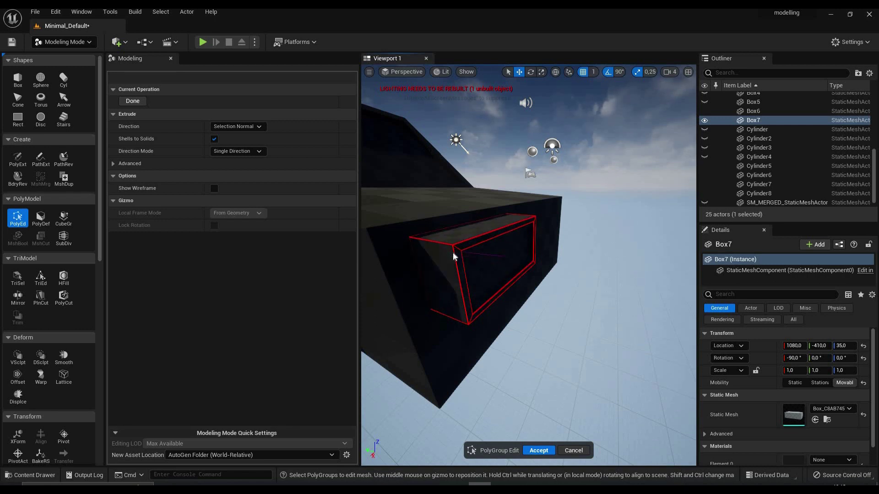
click(458, 269)
key(f)
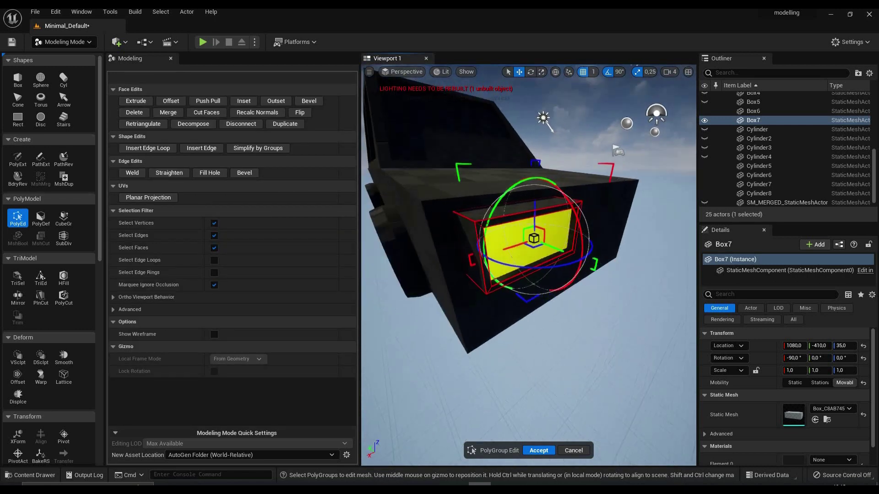
mouse_move(511, 336)
right_down()
mouse_move(535, 337)
mouse_move(463, 358)
mouse_move(511, 336)
right_up()
click(538, 450)
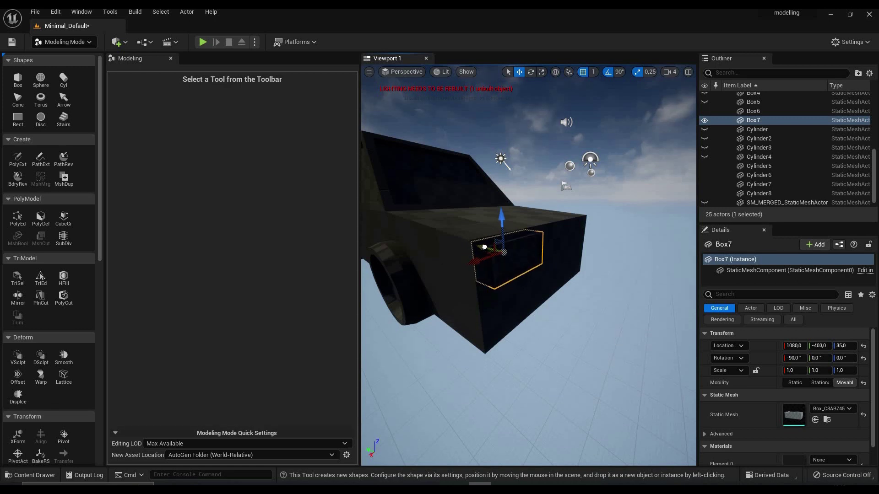
Push the headlight into the car's front to Y -404, and duplicate it across to the other half at X 1021.
mouse_move(607, 255)
right_down()
mouse_move(520, 250)
mouse_move(607, 255)
right_up()
alt+drag(607, 254, 607, 254)
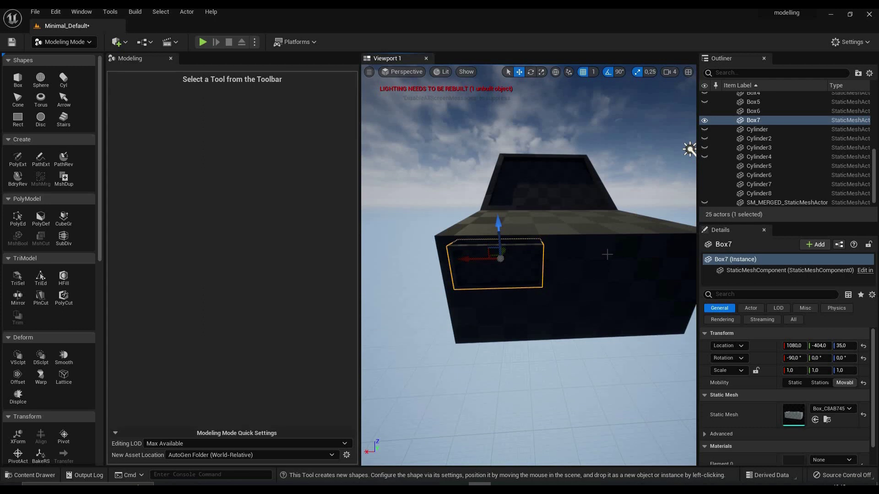
alt+drag(483, 262, 483, 261)
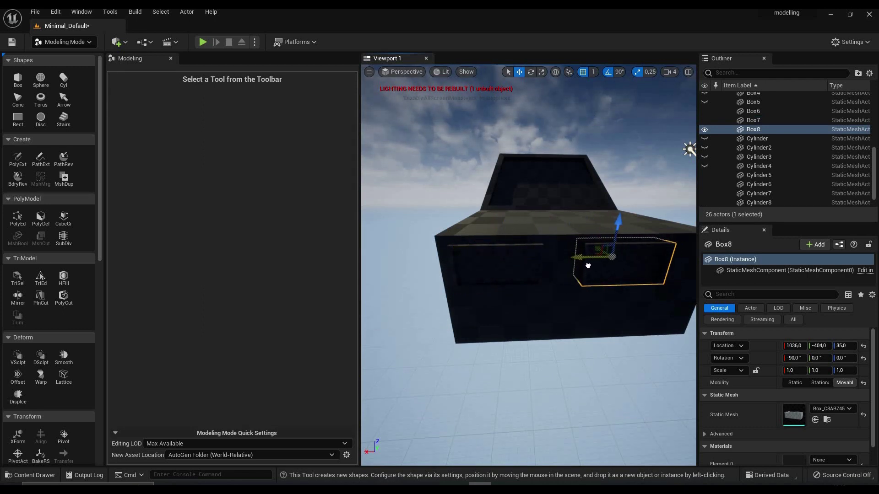
right_drag(616, 257, 505, 250)
drag(505, 253, 504, 254)
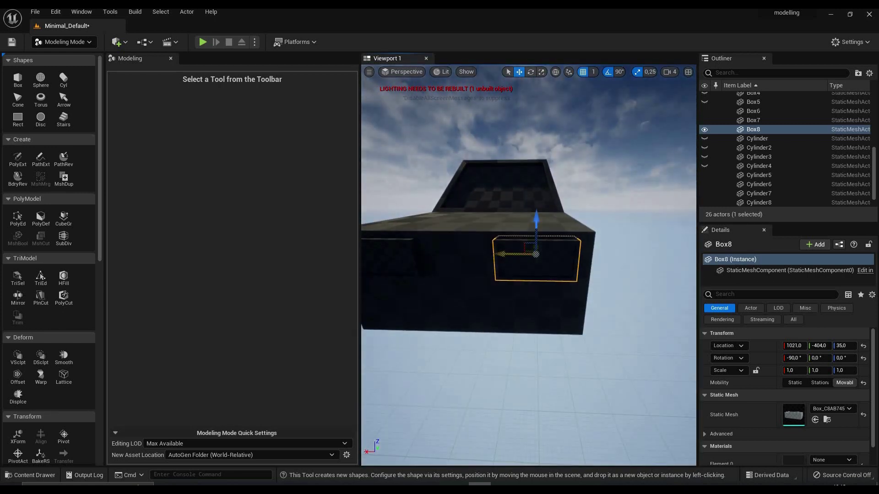
Select both headlight boxes on the car's front and duplicate the pair.
mouse_move(503, 253)
right_down()
mouse_move(489, 252)
mouse_move(517, 248)
mouse_move(497, 262)
right_up()
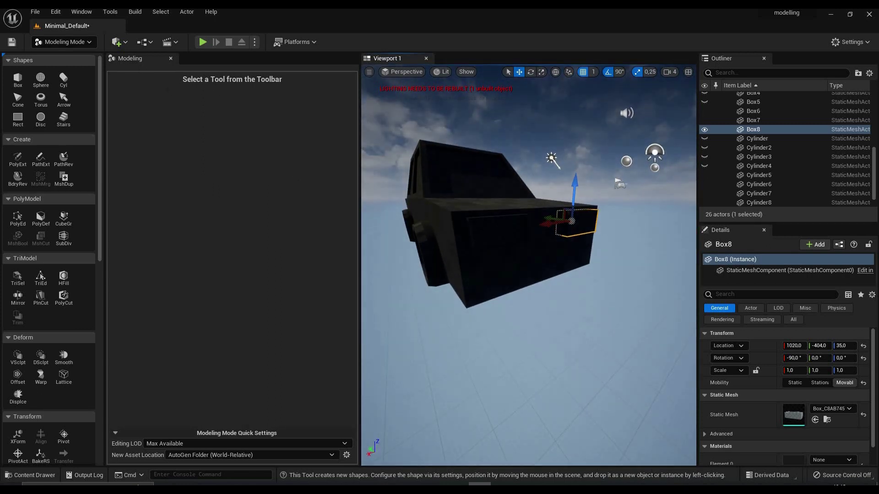
right_drag(639, 236, 638, 236)
click(517, 240)
ctrl+click(592, 252)
right_drag(590, 256, 591, 260)
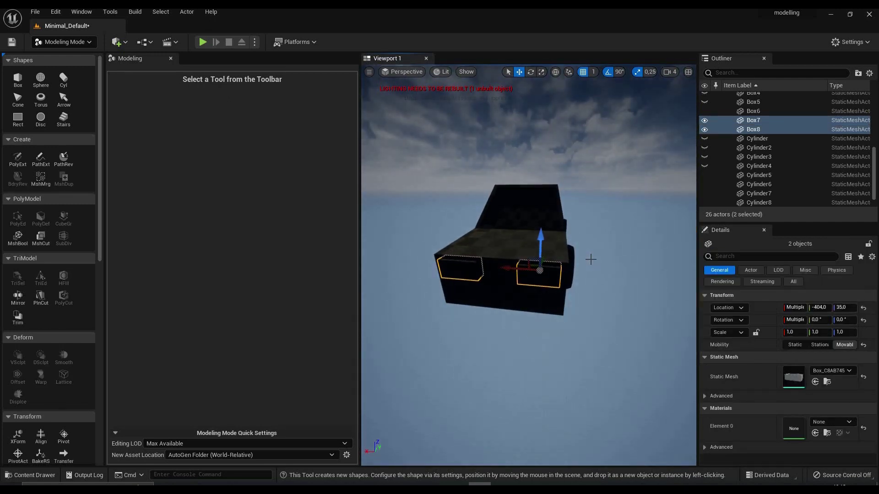
key(ctrl+d)
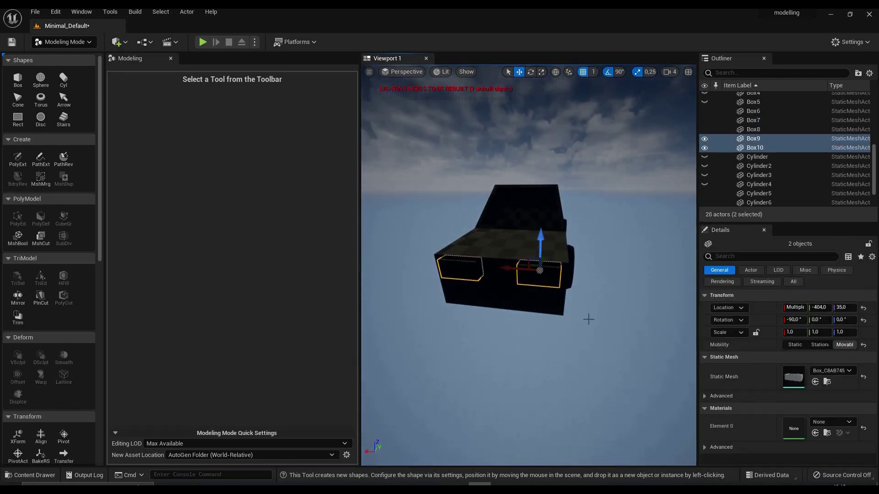
right_drag(680, 210, 681, 210)
right_drag(578, 131, 577, 132)
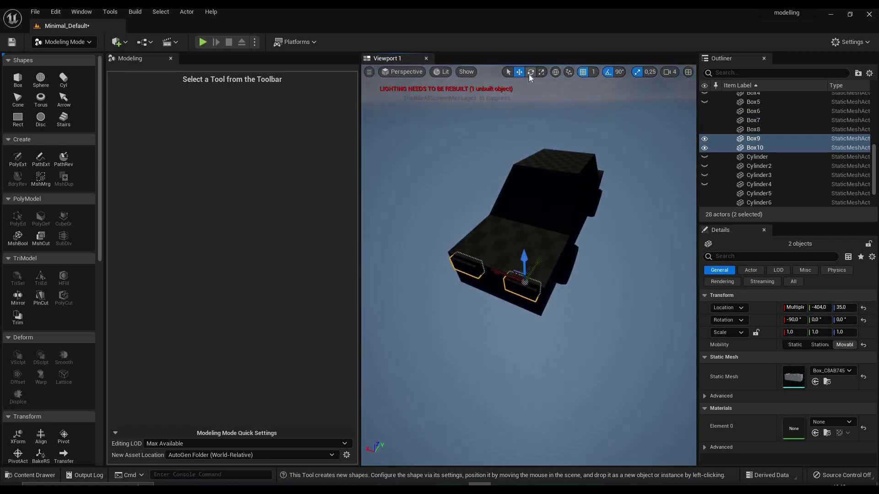
Rotate the duplicated pair of lights 180° about the vertical axis and position them against the car's rear face.
click(530, 73)
drag(549, 322, 465, 266)
key(w)
key(w)
right_drag(444, 262, 546, 207)
scroll(540, 211, up, 2)
drag(535, 215, 541, 215)
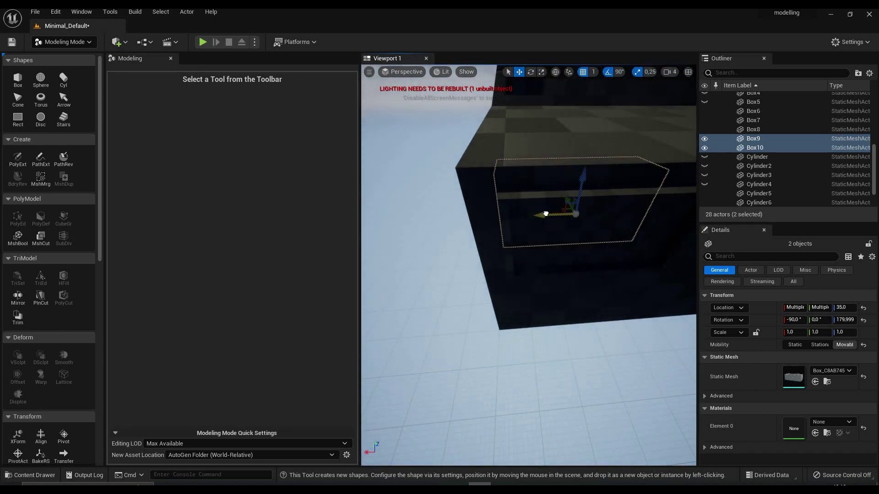
Inspect the fit of the rear lights and look over the car from its rear, side and front.
key(a)
right_drag(540, 215, 572, 246)
key(s)
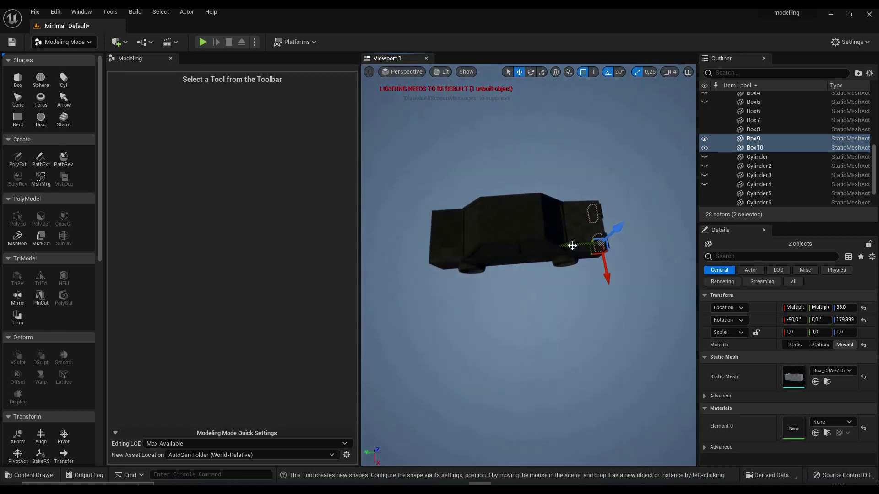
right_drag(407, 257, 527, 215)
key(w)
key(a)
key(w)
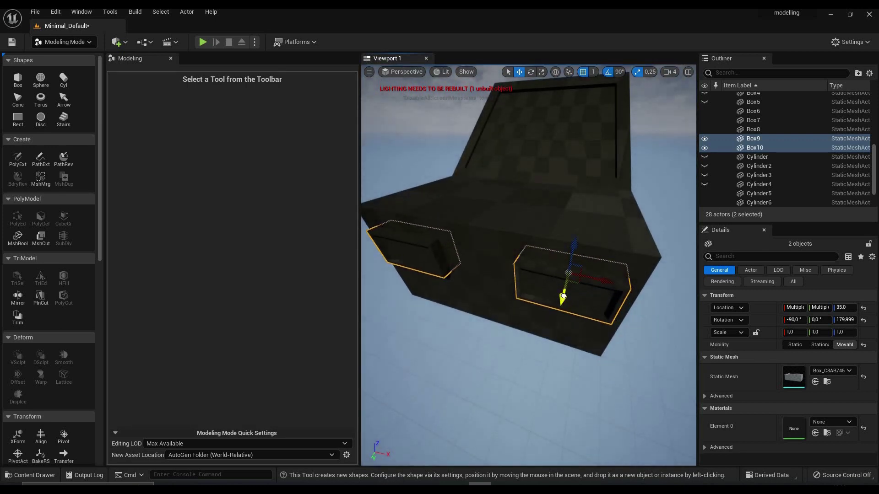
right_drag(564, 291, 605, 169)
key(a)
key(s)
key(a)
key(w)
key(s)
key(w)
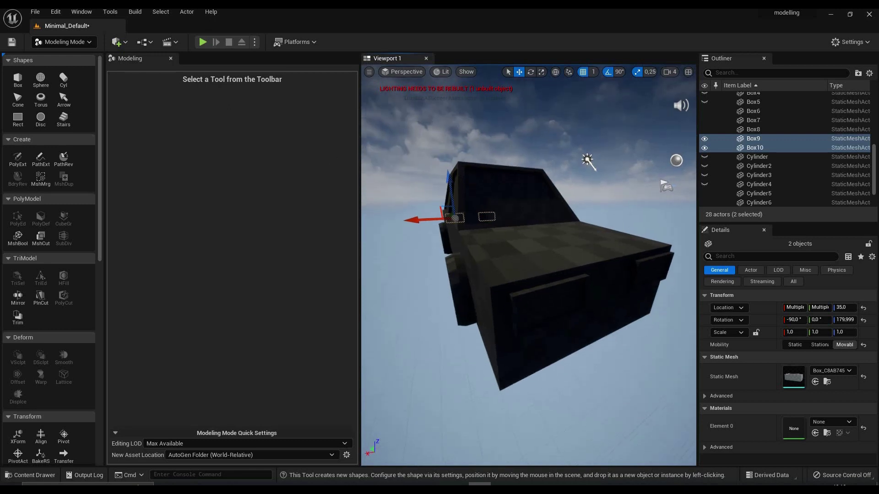
Open the car body in PolyGroup Edit, select its lower front and rear edges, and accept the edit.
click(64, 42)
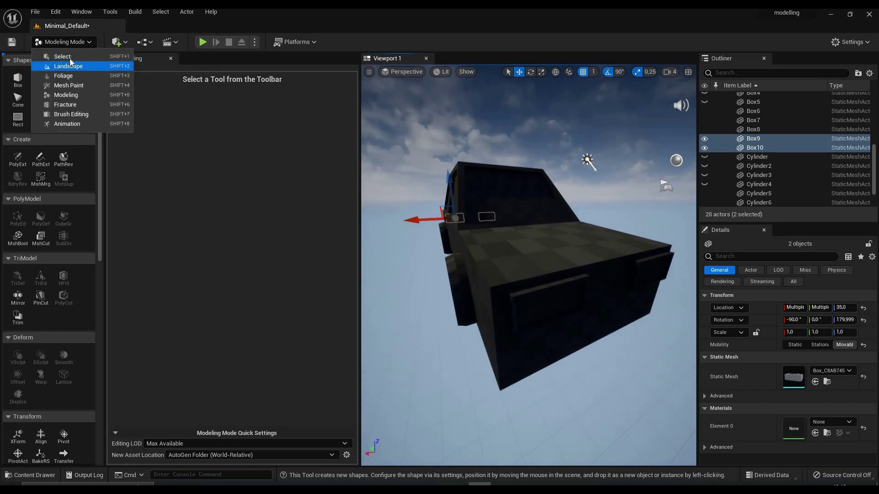
click(60, 94)
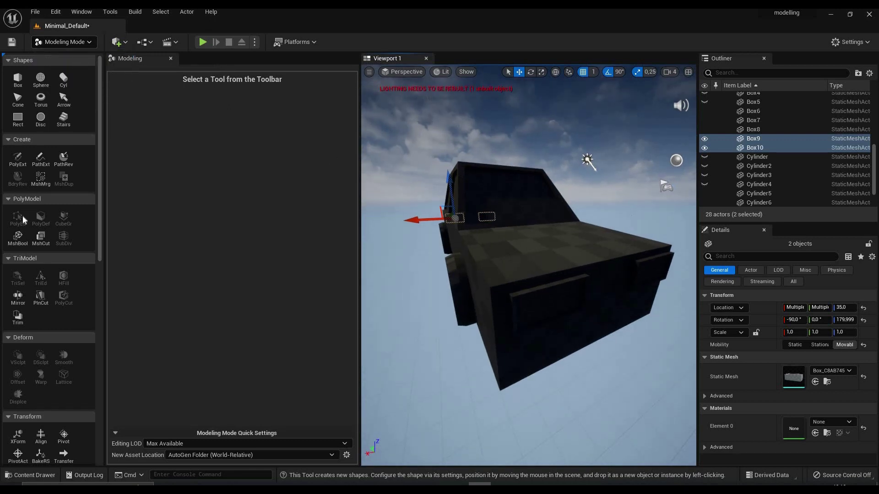
key(ctrl+z)
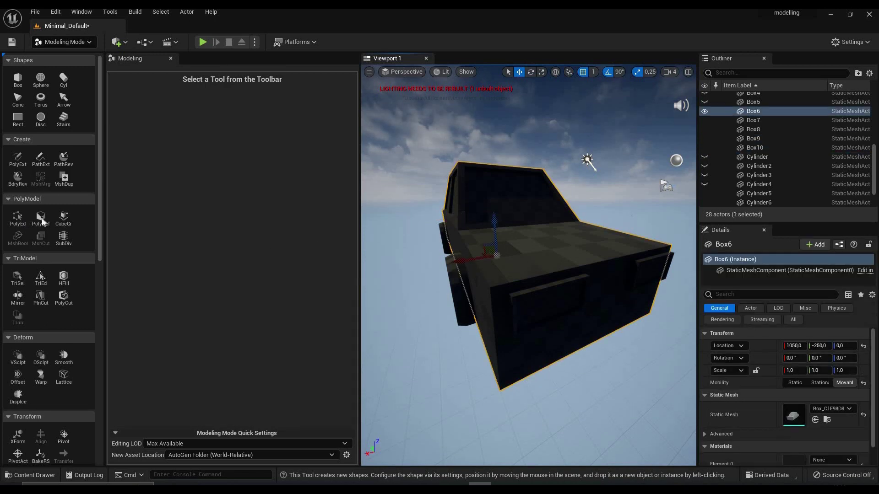
click(23, 224)
right_drag(547, 316, 440, 293)
right_drag(476, 238, 495, 228)
click(523, 225)
click(514, 271)
shift+click(557, 271)
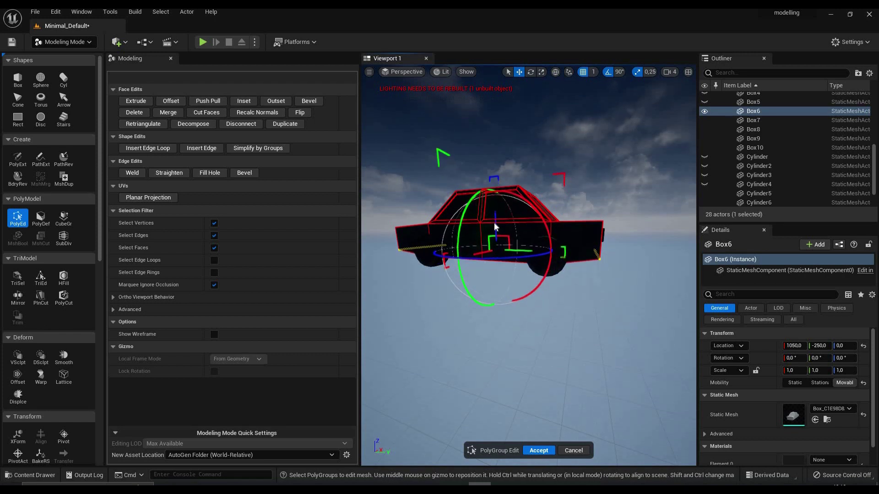
right_drag(493, 223, 476, 212)
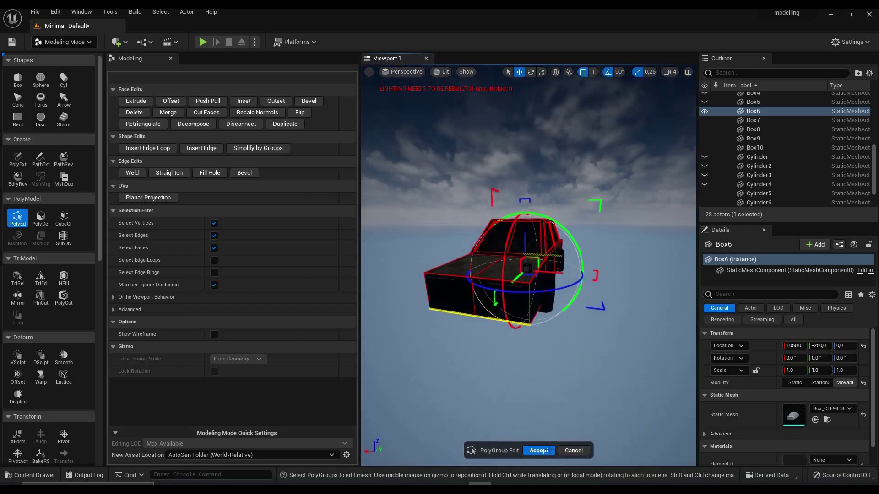
click(539, 451)
Select the car body together with its two headlights and two rear lights.
right_drag(504, 316, 463, 261)
click(464, 260)
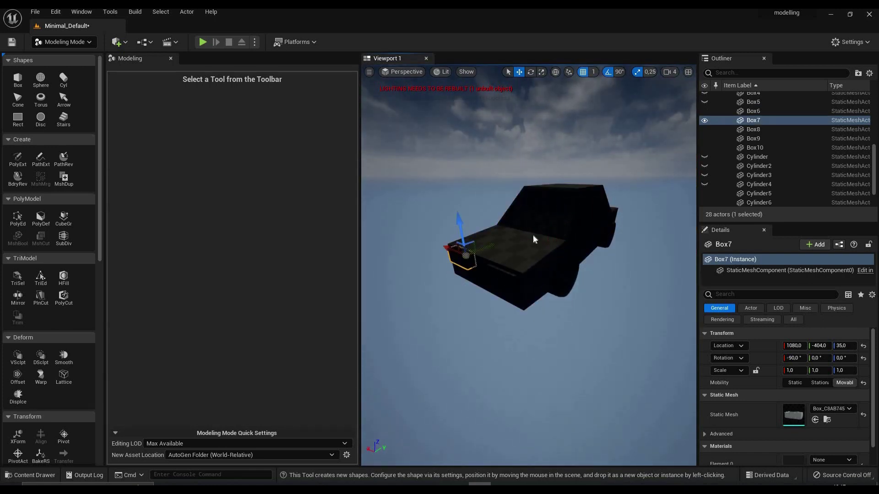
shift+click(507, 275)
shift+click(533, 235)
right_drag(533, 235, 518, 290)
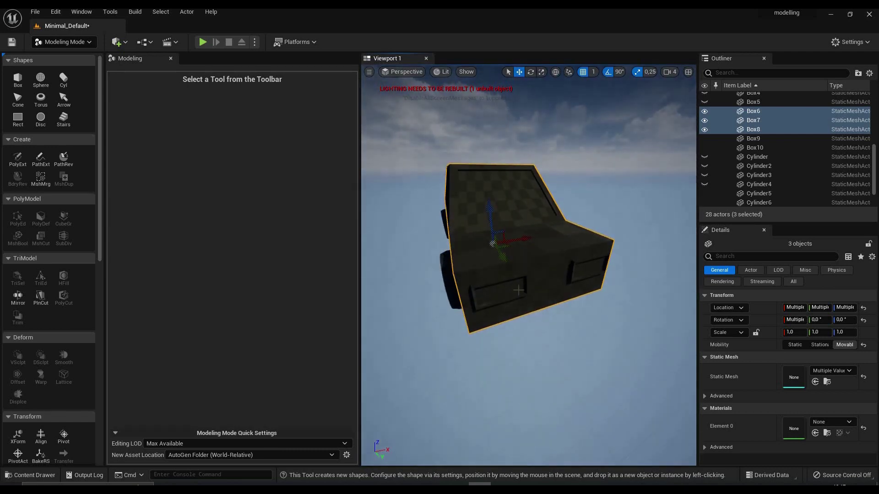
ctrl+click(518, 290)
ctrl+click(574, 276)
right_drag(574, 276, 604, 293)
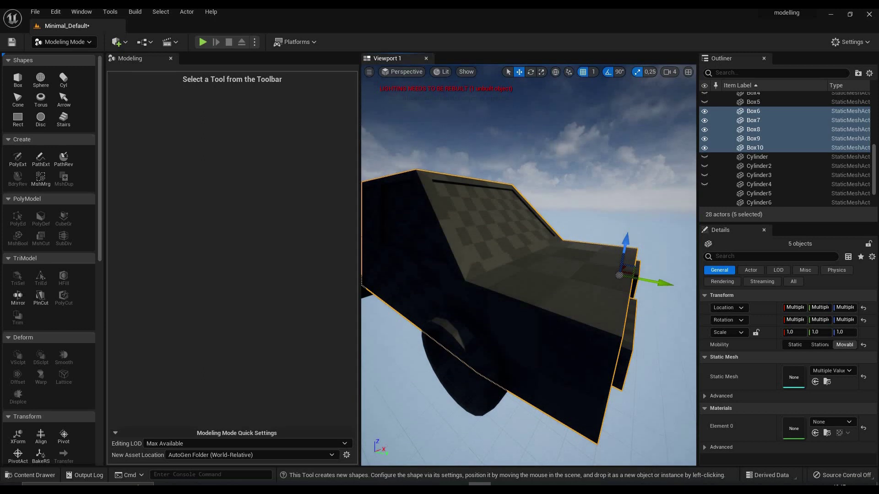
Merge the selected body and light actors into one static mesh, saved in Content as SM_MERGED_StaticMeshActor_19.
right_drag(529, 275, 604, 265)
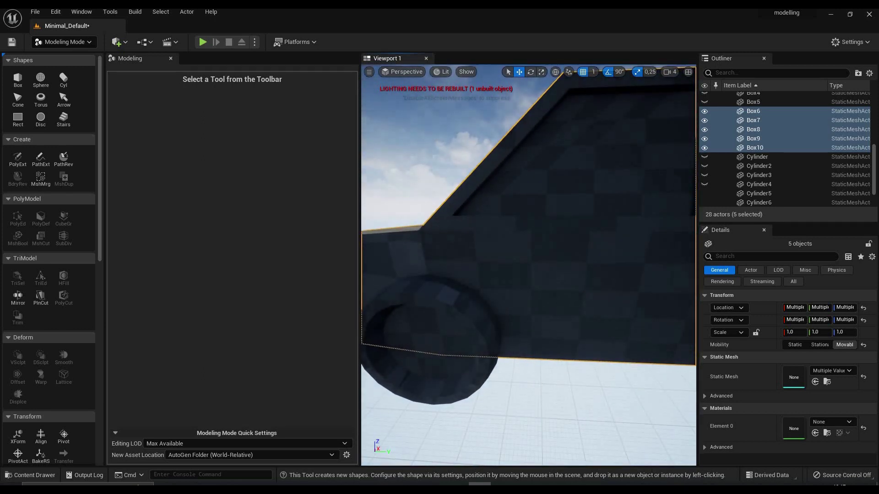
right_drag(529, 266, 579, 289)
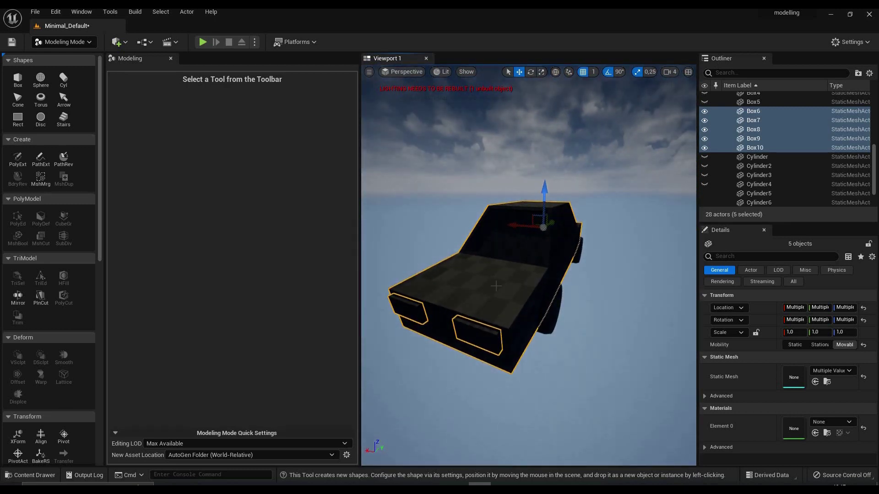
right_drag(525, 247, 517, 237)
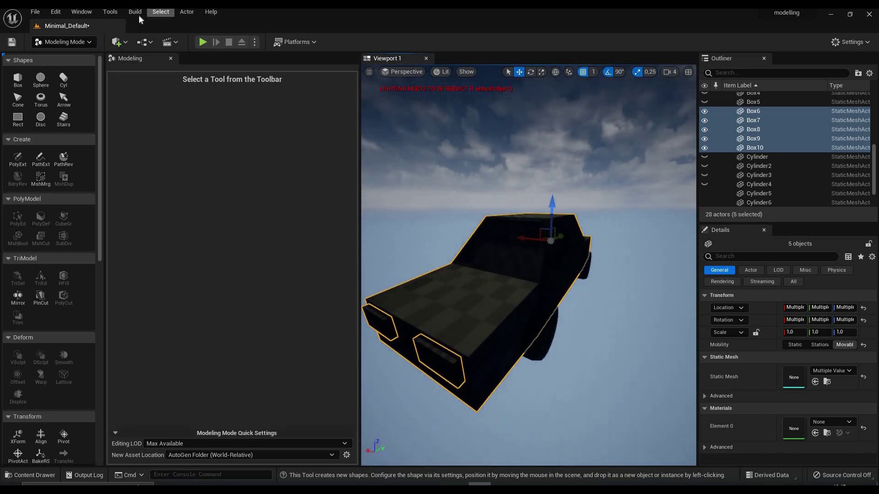
click(183, 13)
mouse_move(238, 224)
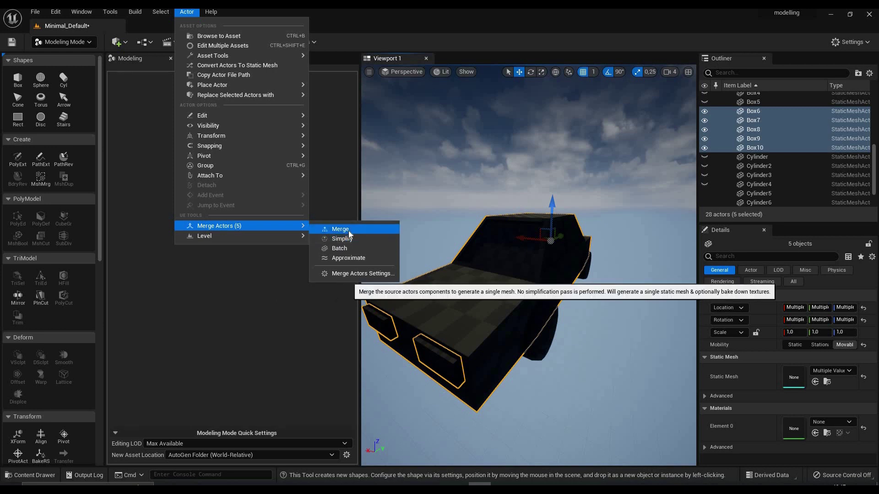
click(345, 228)
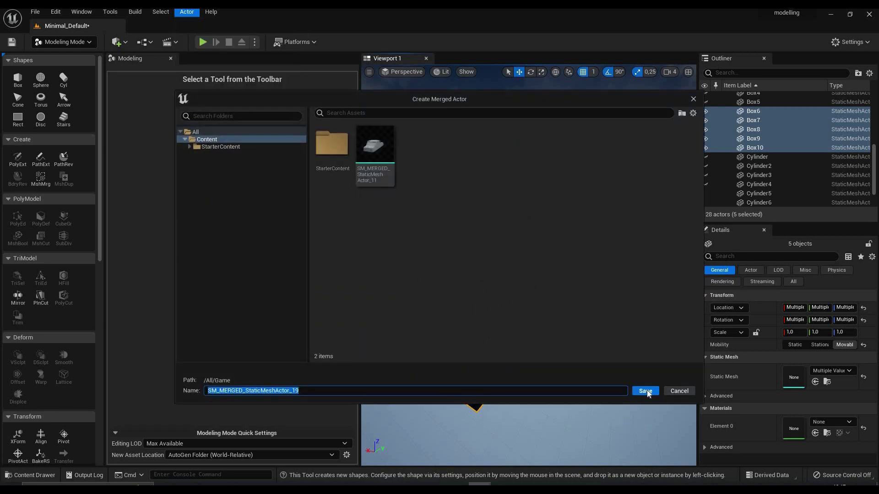
click(645, 391)
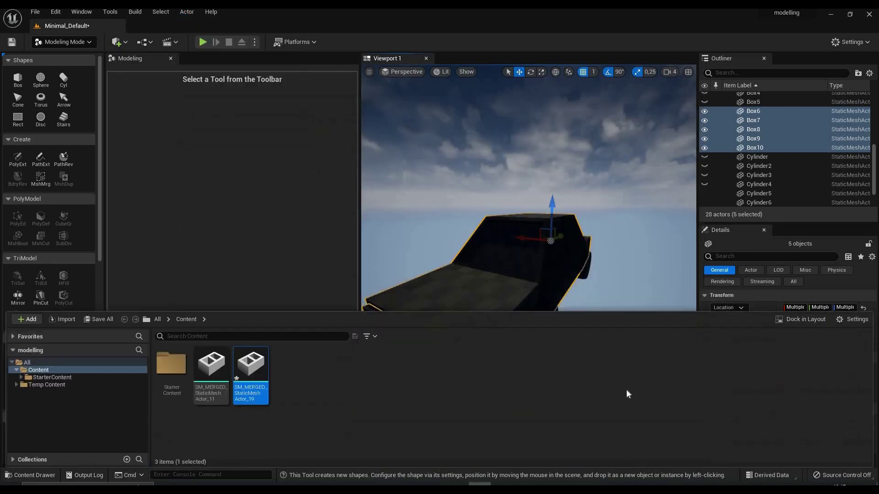
Place the merged car mesh beside the original at X 918, Y -388, Z 31, and examine it in PolyGroup Edit.
key(s)
right_drag(518, 192, 549, 242)
key(ctrl+space)
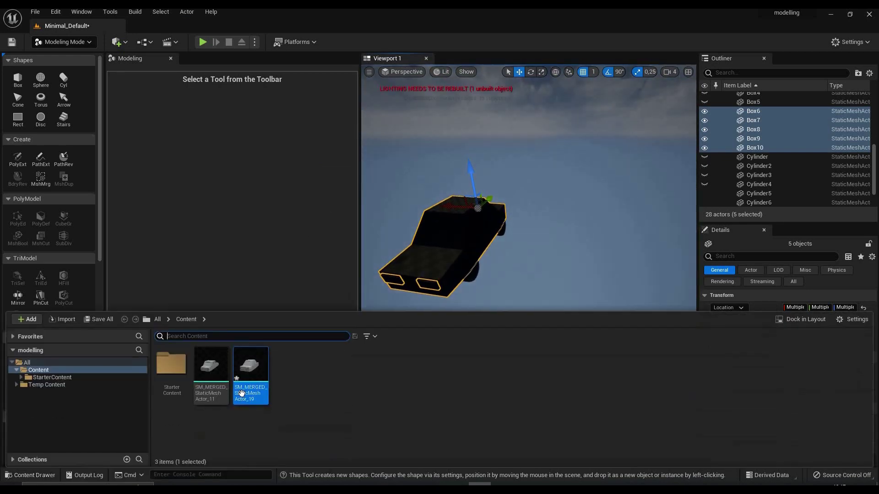
drag(457, 261, 461, 282)
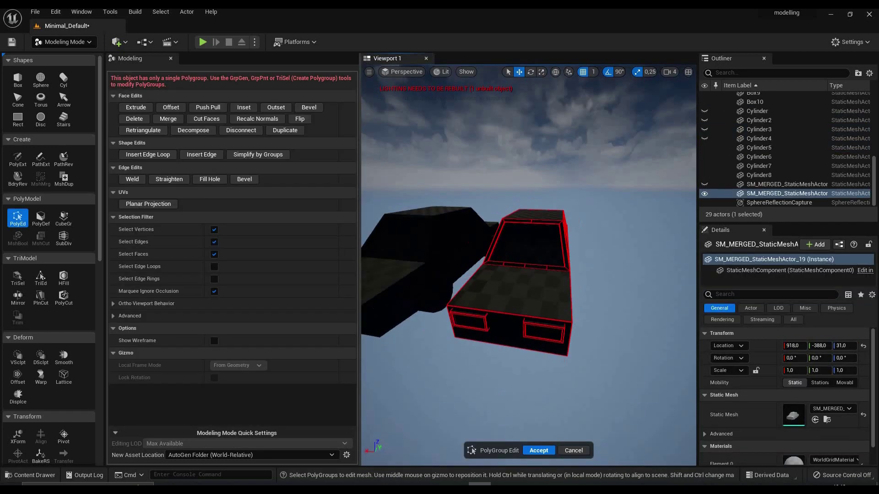
right_drag(529, 274, 508, 252)
key(w)
scroll(647, 129, down, 5)
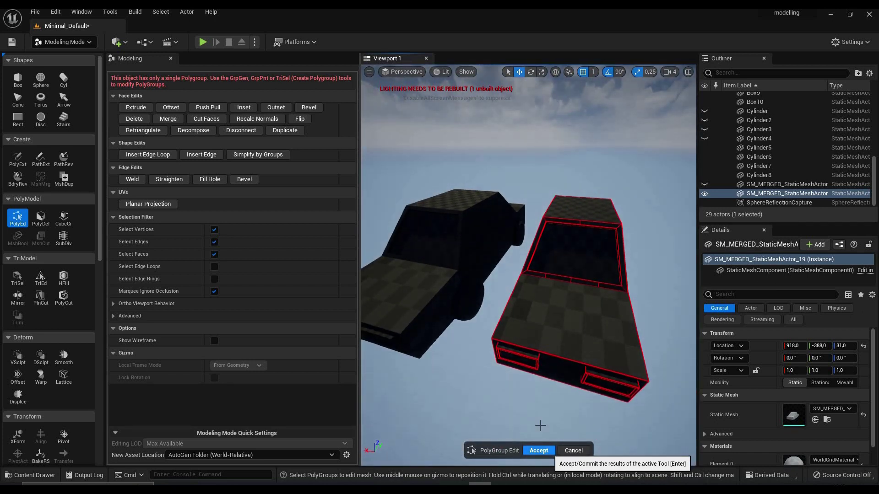
click(539, 451)
Reopen the merged car mesh in PolyGroup Edit, check which faces group together, and accept.
scroll(419, 318, up, 5)
right_drag(528, 266, 565, 242)
right_drag(590, 367, 543, 374)
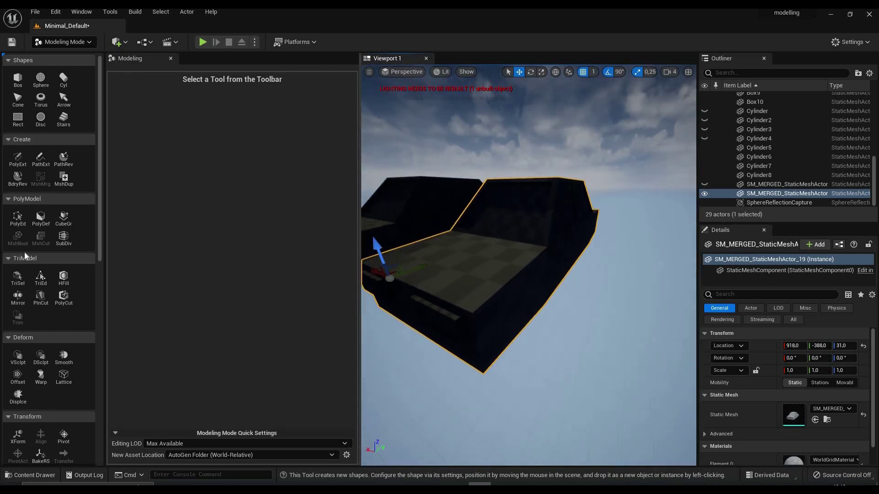
click(16, 222)
right_drag(414, 273, 387, 287)
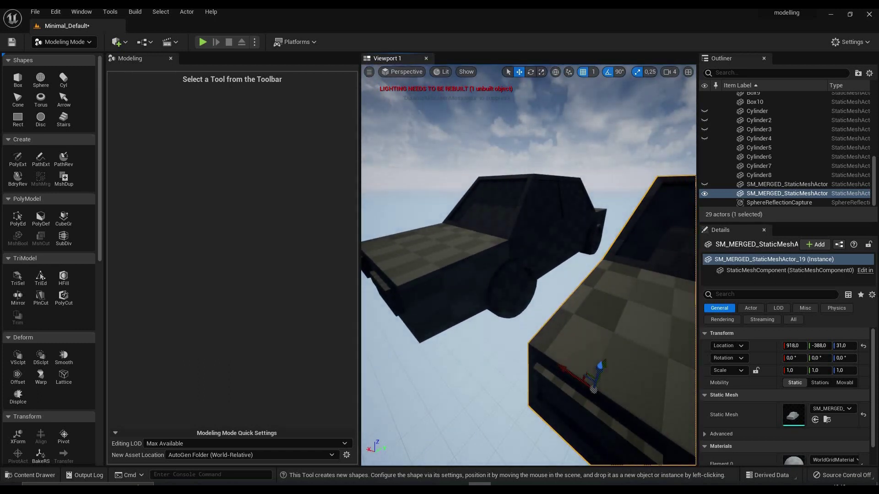
key(f)
click(27, 225)
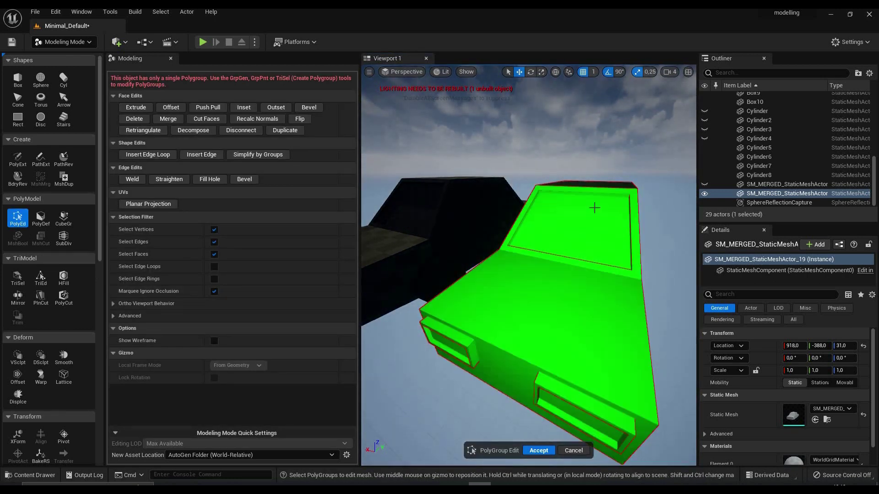
right_drag(616, 224, 556, 247)
click(538, 451)
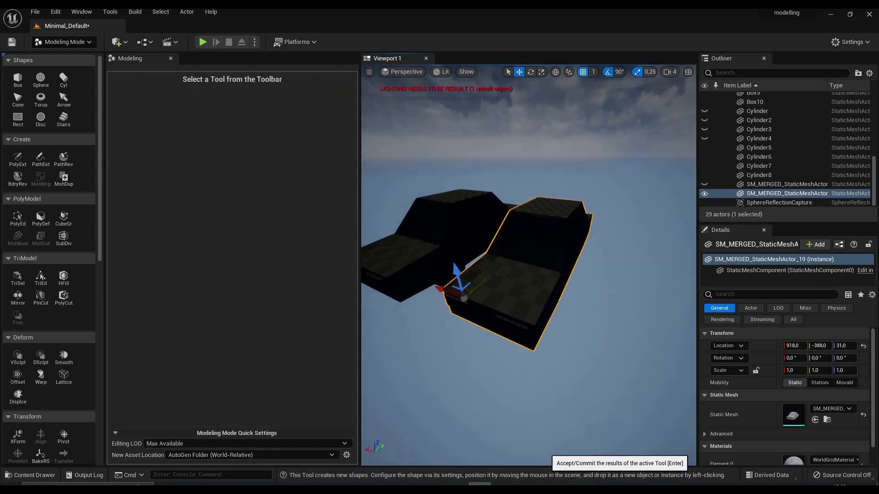
Delete the merged car mesh placed beside the original car.
scroll(549, 394, up, 5)
key(Delete)
scroll(560, 361, down, 5)
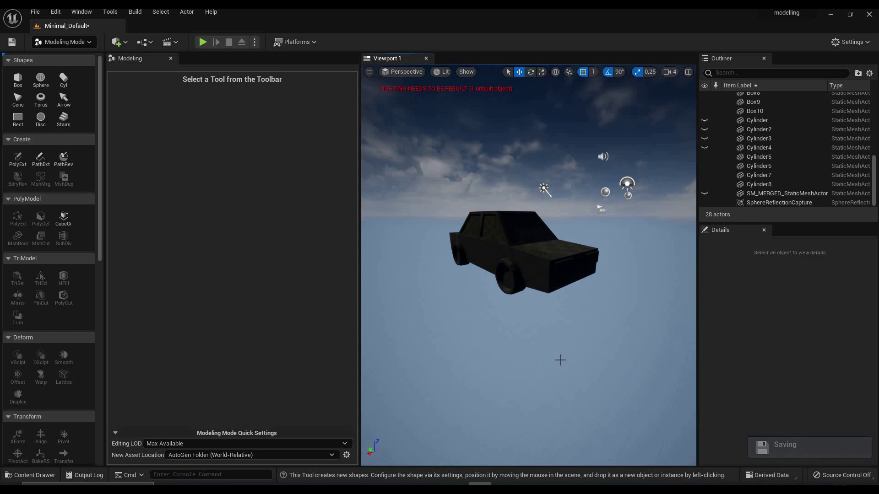